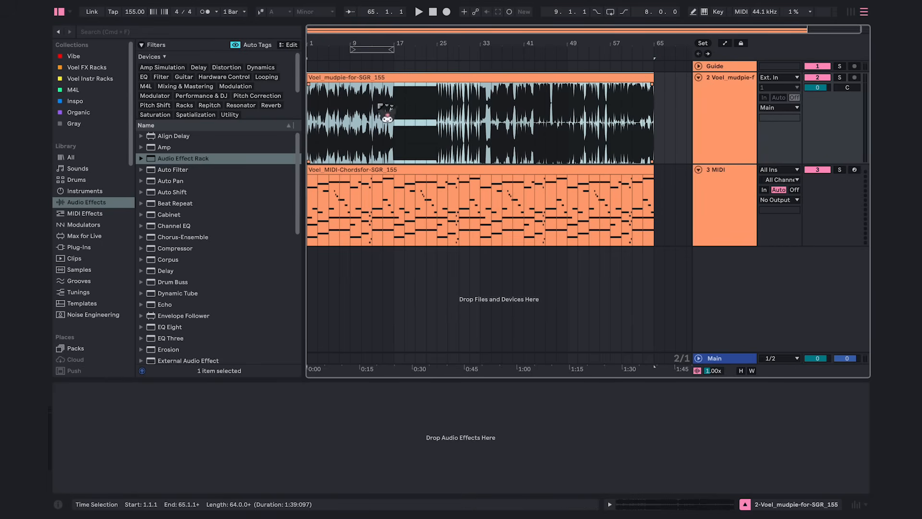
Step: Add an Audio Effect Rack to the Voel_mudpie audio track and create a chain in it
{"action": "left_click", "coordinate": [374, 108]}
{"action": "left_click_drag", "start_coordinate": [187, 165], "coordinate": [239, 440]}
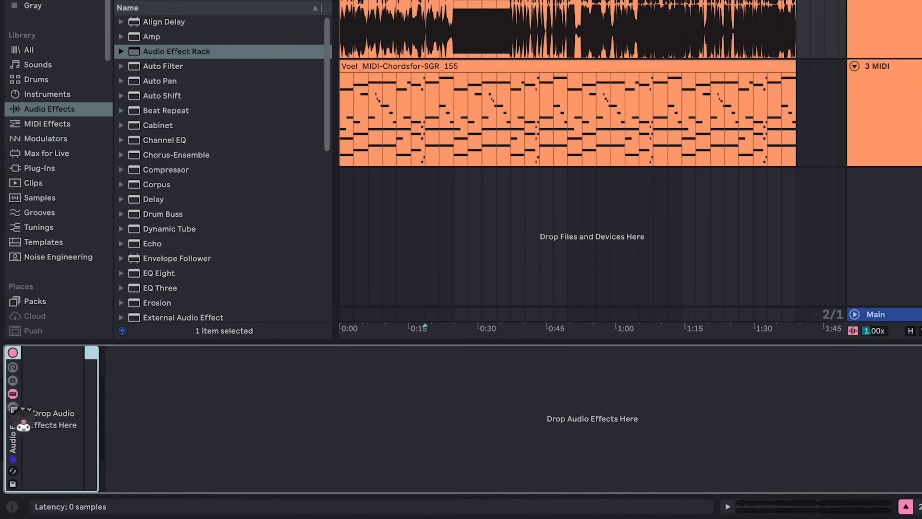
{"action": "right_click", "coordinate": [92, 423]}
{"action": "left_click", "coordinate": [126, 427]}
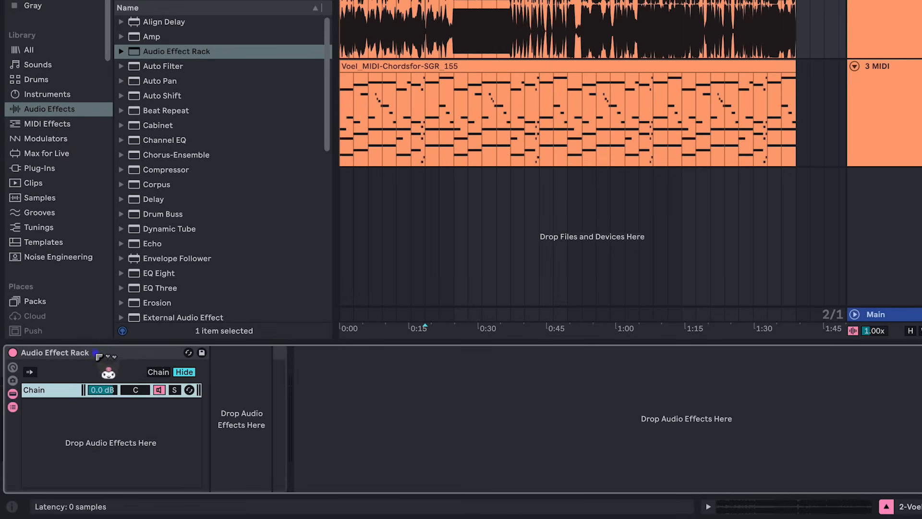
Step: Rename both the Audio Effect Rack and its chain as SGR
{"action": "key", "text": "ctrl+r"}
{"action": "type", "text": "S"}
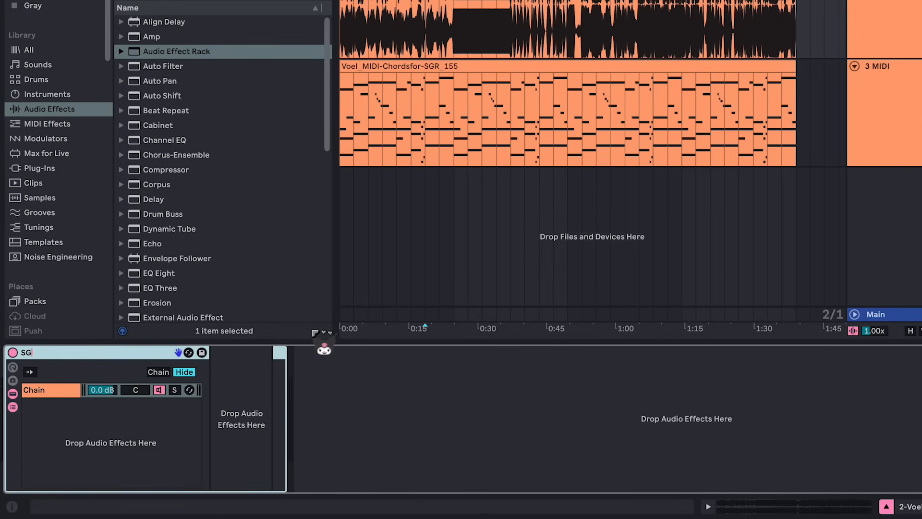
{"action": "type", "text": "GR"}
{"action": "left_click", "coordinate": [60, 390]}
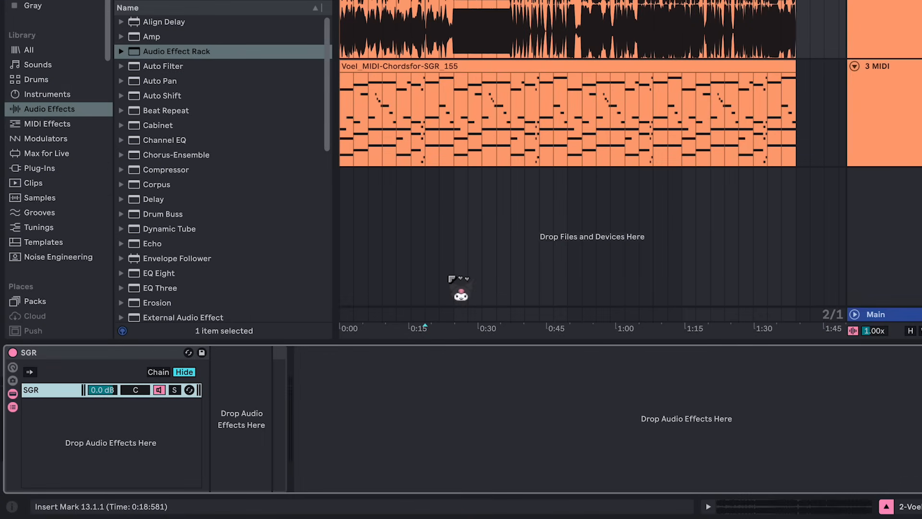
Step: Add a Limiter inside the SGR chain
{"action": "scroll", "coordinate": [237, 195], "scroll_direction": "down", "scroll_amount": 1}
{"action": "scroll", "coordinate": [237, 196], "scroll_direction": "down", "scroll_amount": 5}
{"action": "left_click_drag", "start_coordinate": [173, 182], "coordinate": [266, 410]}
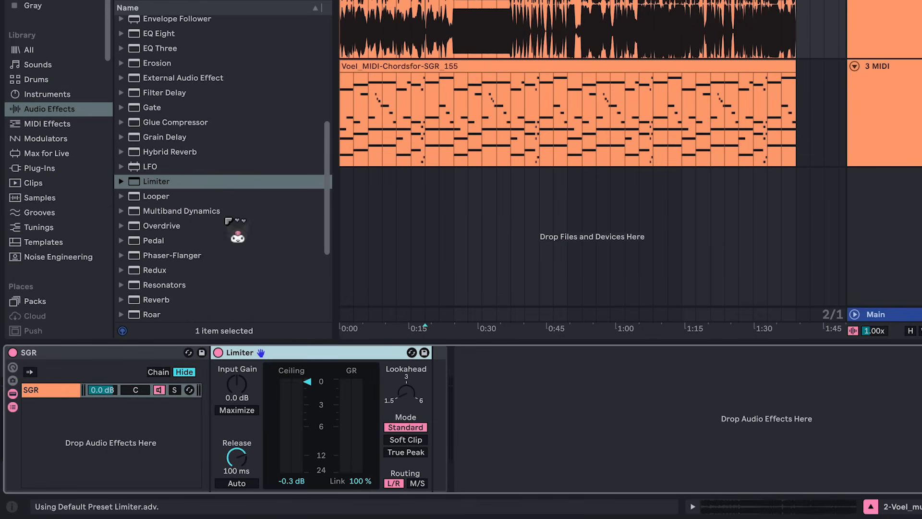
Step: Insert a nested Audio Effect Rack before the Limiter and name it WET + DRY
{"action": "scroll", "coordinate": [237, 214], "scroll_direction": "up", "scroll_amount": 5}
{"action": "left_click_drag", "start_coordinate": [195, 52], "coordinate": [222, 411]}
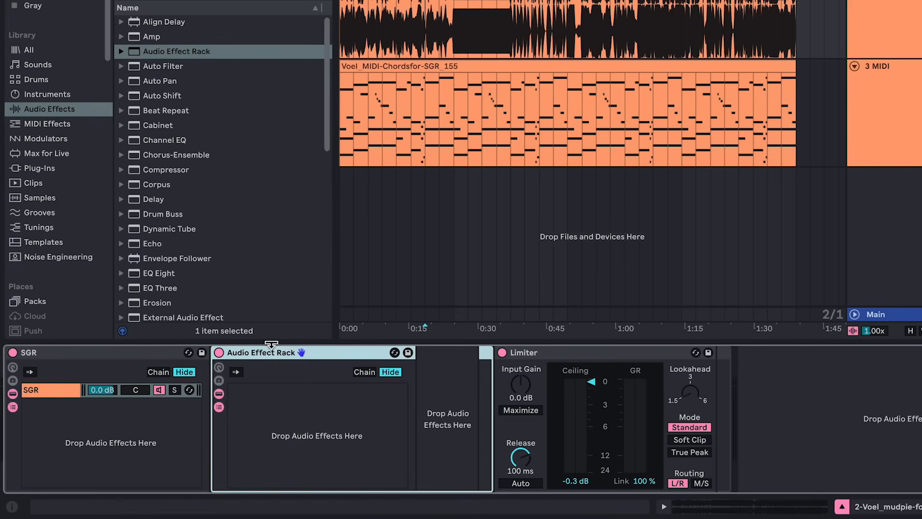
{"action": "type", "text": "WET + DRY"}
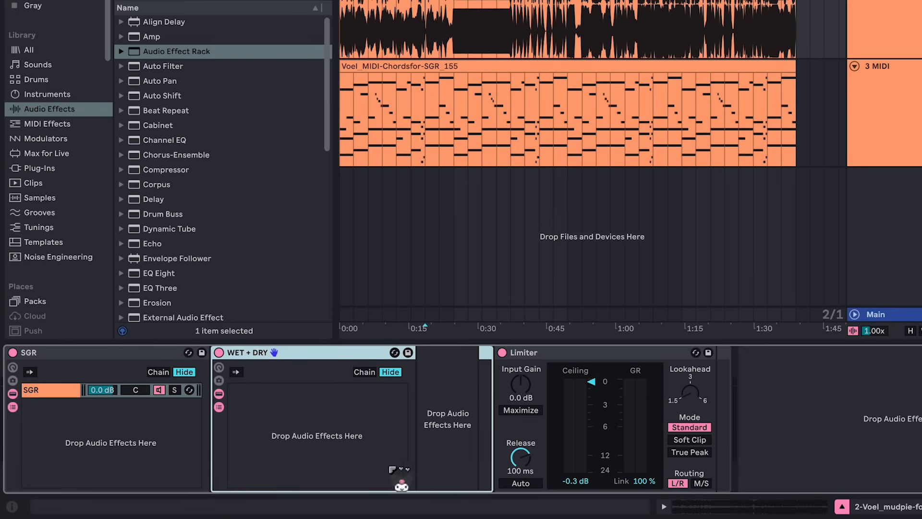
Step: Create two chains in the WET + DRY rack and name them WET and DRY
{"action": "right_click", "coordinate": [344, 440]}
{"action": "left_click", "coordinate": [367, 445]}
{"action": "right_click", "coordinate": [378, 443]}
{"action": "left_click", "coordinate": [379, 444]}
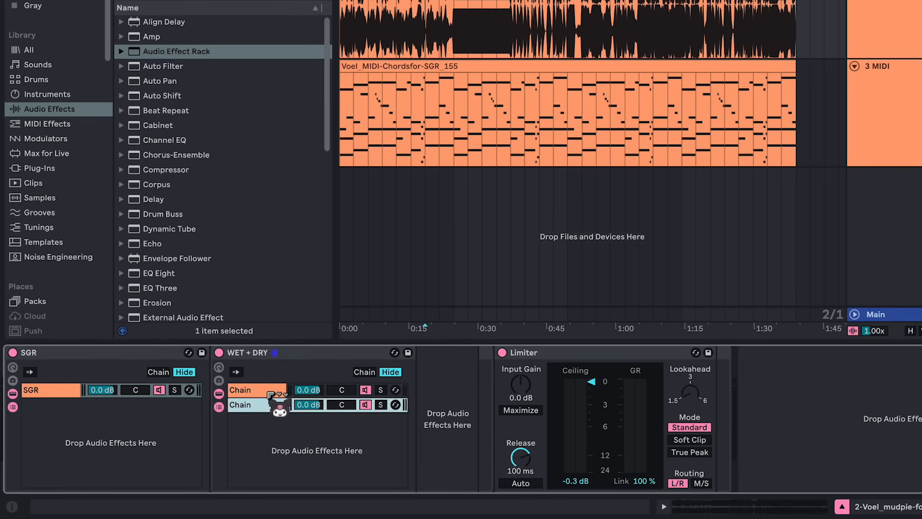
{"action": "key", "text": "Tab"}
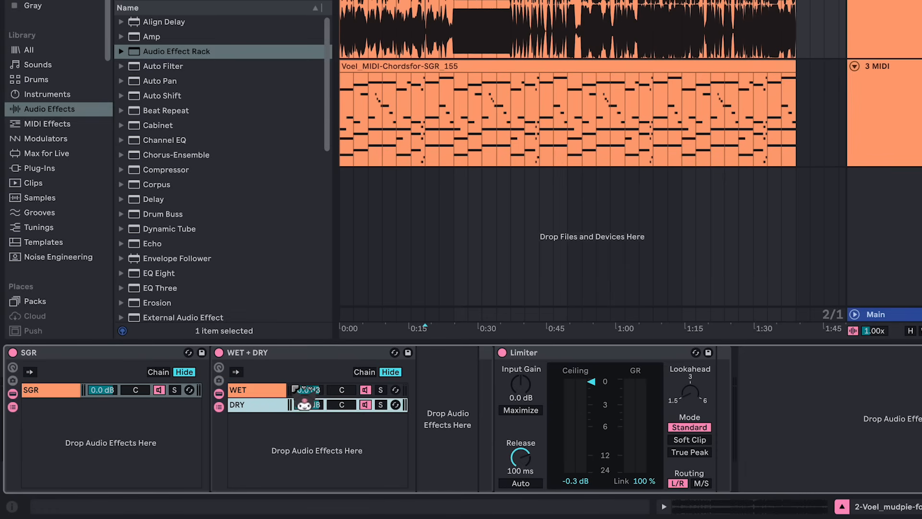
Step: Map the WET chain's volume to Macro 1 and the DRY chain's volume to Macro 2
{"action": "right_click", "coordinate": [322, 393]}
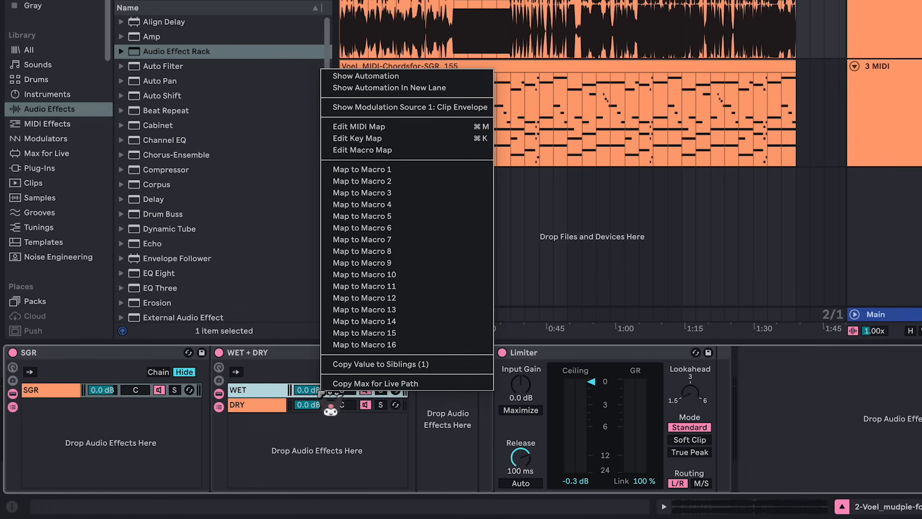
{"action": "left_click", "coordinate": [414, 169]}
{"action": "right_click", "coordinate": [483, 404]}
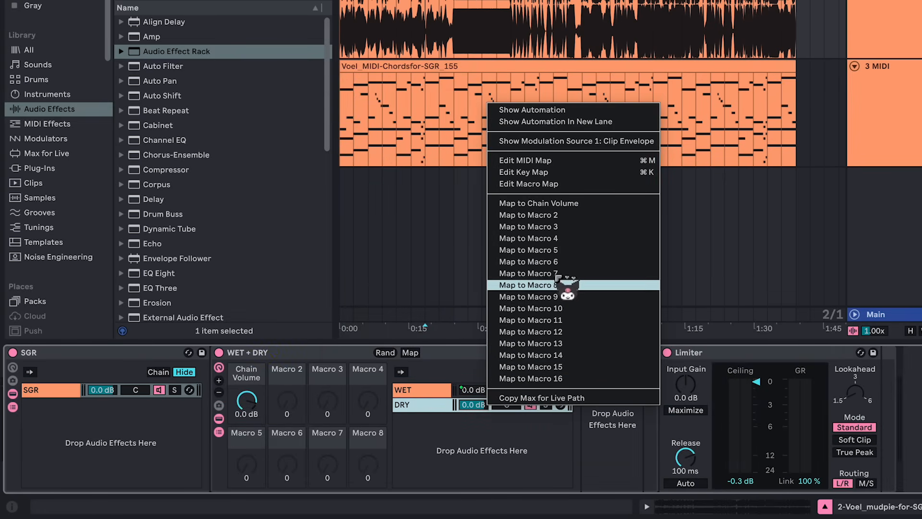
{"action": "left_click", "coordinate": [552, 233]}
Step: Rename the two Chain Volume macros as WET and DRY and colour both bright green
{"action": "left_click", "coordinate": [239, 374]}
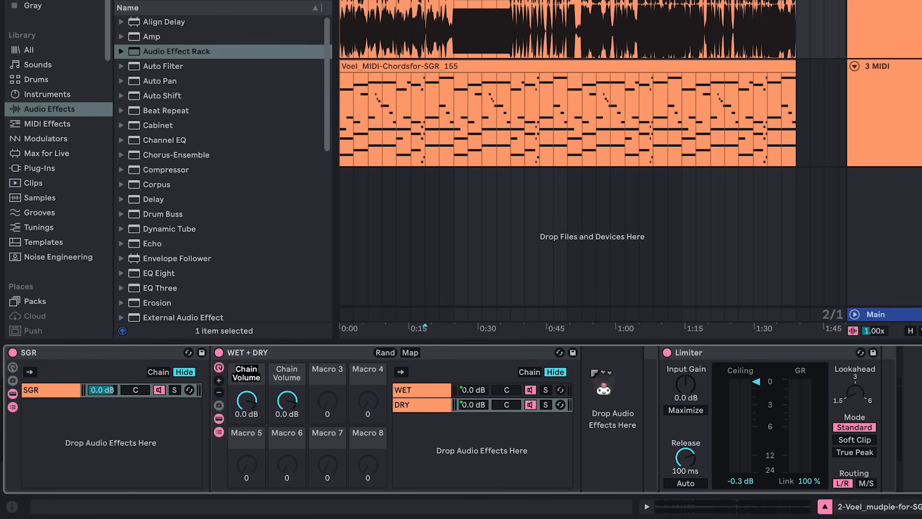
{"action": "left_click", "coordinate": [298, 377]}
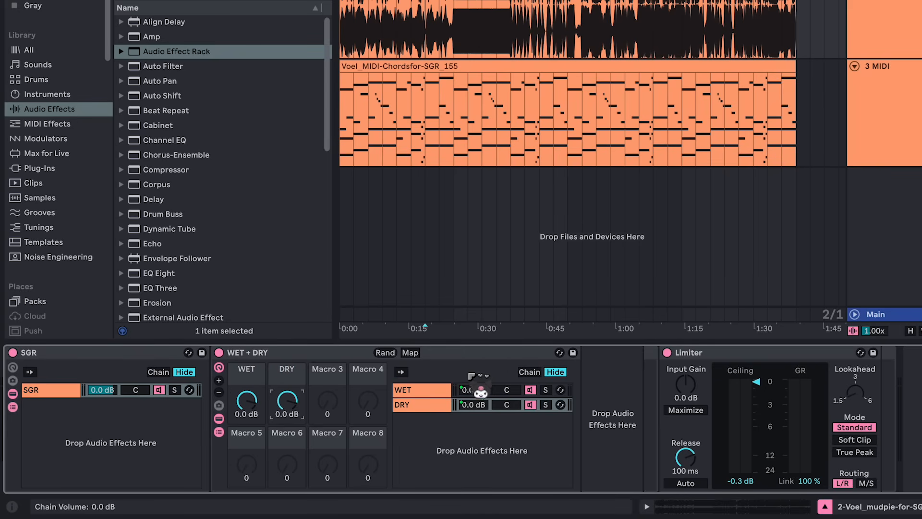
{"action": "right_click", "coordinate": [250, 377]}
{"action": "left_click", "coordinate": [303, 315]}
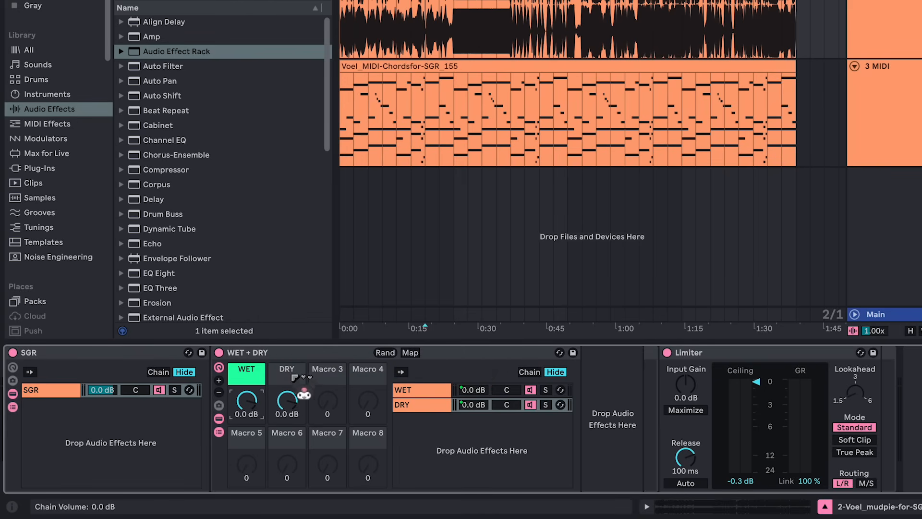
{"action": "right_click", "coordinate": [294, 377]}
{"action": "left_click", "coordinate": [346, 314]}
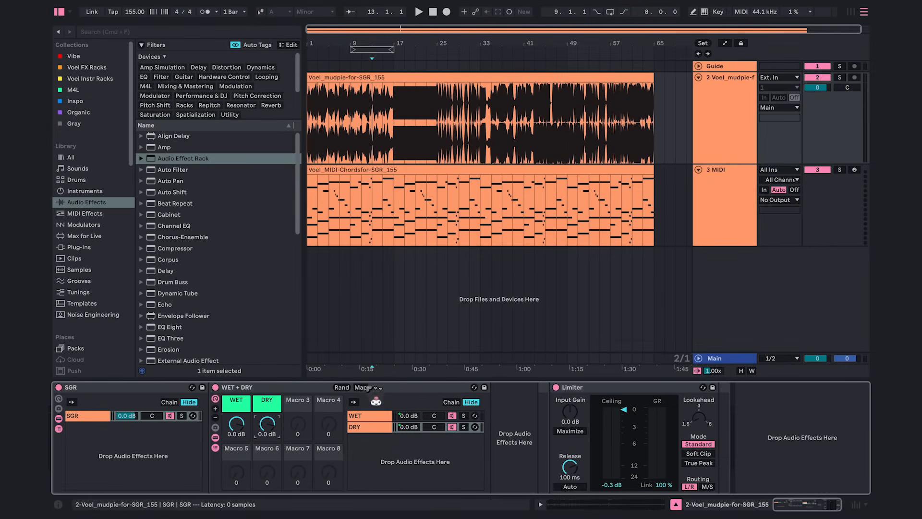
Step: Limit the DRY and WET macro mappings to a maximum of 0.0 dB
{"action": "left_click", "coordinate": [362, 387]}
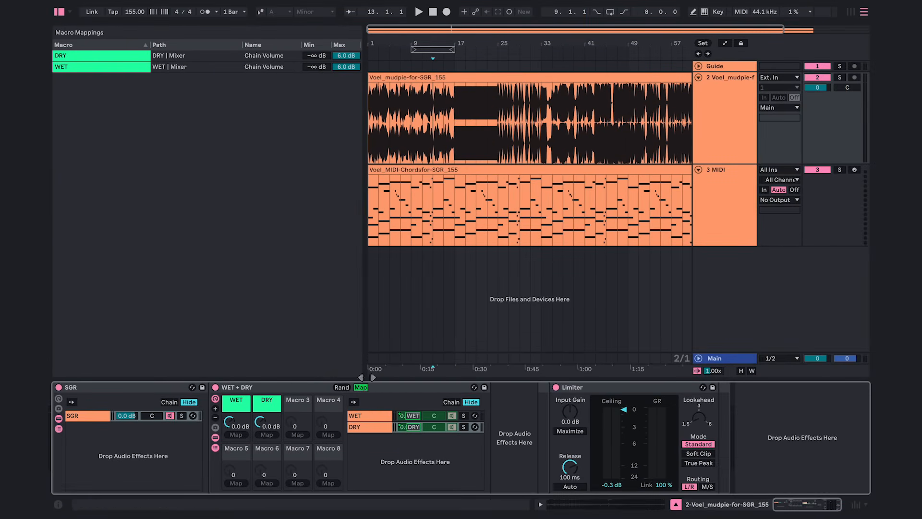
{"action": "left_click", "coordinate": [357, 57]}
{"action": "type", "text": "0"}
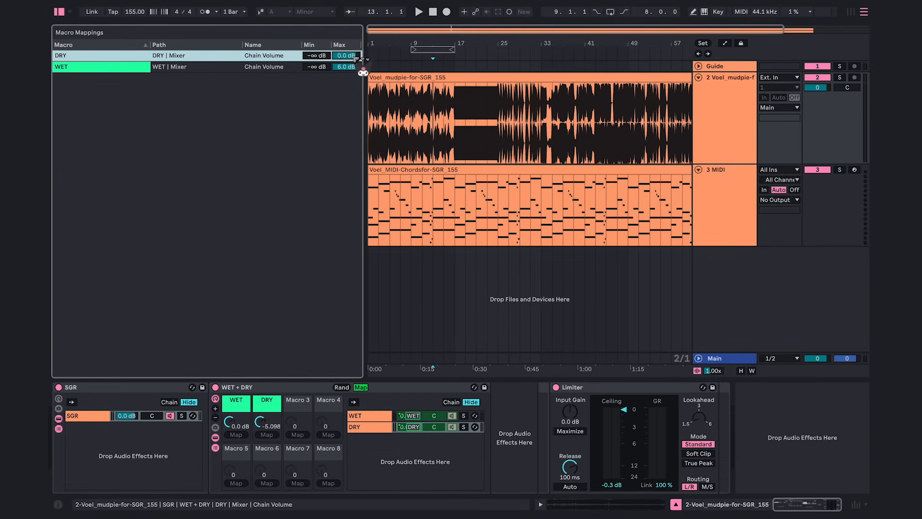
{"action": "key", "text": "Return"}
{"action": "left_click", "coordinate": [353, 67]}
{"action": "type", "text": "0"}
{"action": "key", "text": "Return"}
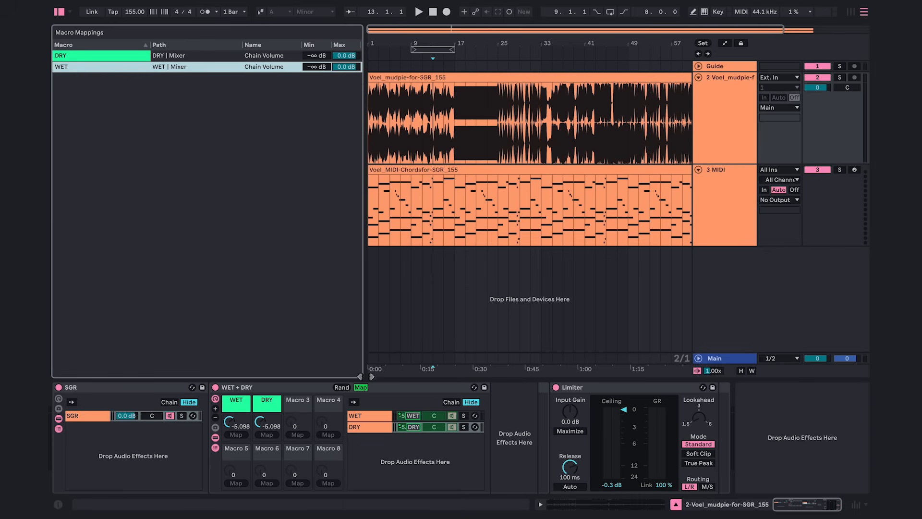
Step: Leave macro mapping, turn the DRY macro down to -∞ dB and set the WET macro to 0.0 dB
{"action": "left_click", "coordinate": [361, 388]}
{"action": "left_click_drag", "start_coordinate": [267, 422], "coordinate": [267, 435]}
{"action": "left_click", "coordinate": [237, 426]}
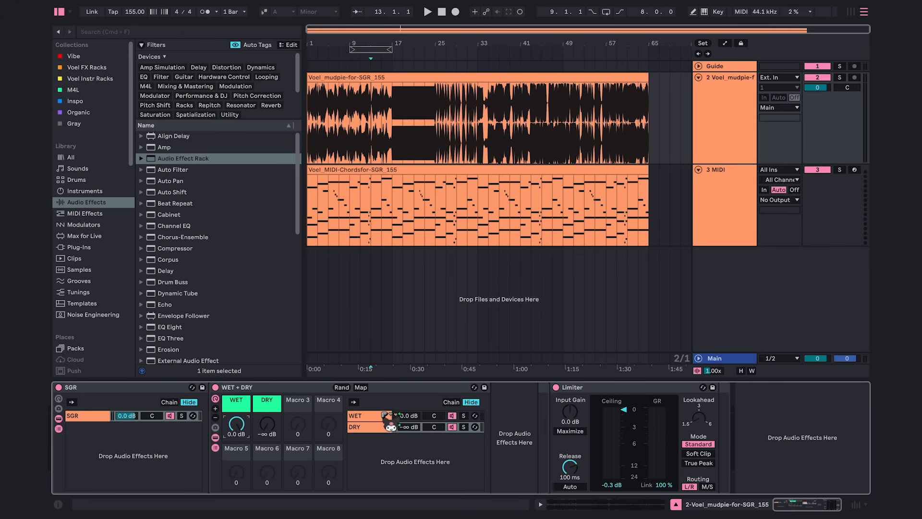
Step: Add EQ Eight to the WET chain and shape gentle boosts, with band 4 at 8.80 kHz and 2.60 dB
{"action": "left_click", "coordinate": [385, 415]}
{"action": "left_click_drag", "start_coordinate": [207, 328], "coordinate": [498, 420]}
{"action": "left_click_drag", "start_coordinate": [609, 432], "coordinate": [707, 428]}
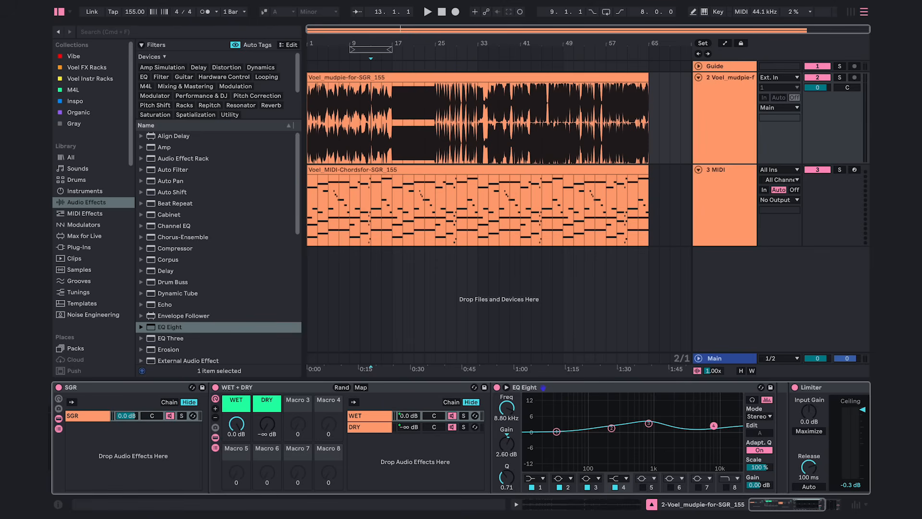
Step: Enable EQ band 6 at 1.78 kHz, -2.36 dB, and set band 3 to 711 Hz, 3.84 dB and band 2 to 225 Hz, 2.11 dB
{"action": "left_click", "coordinate": [671, 487]}
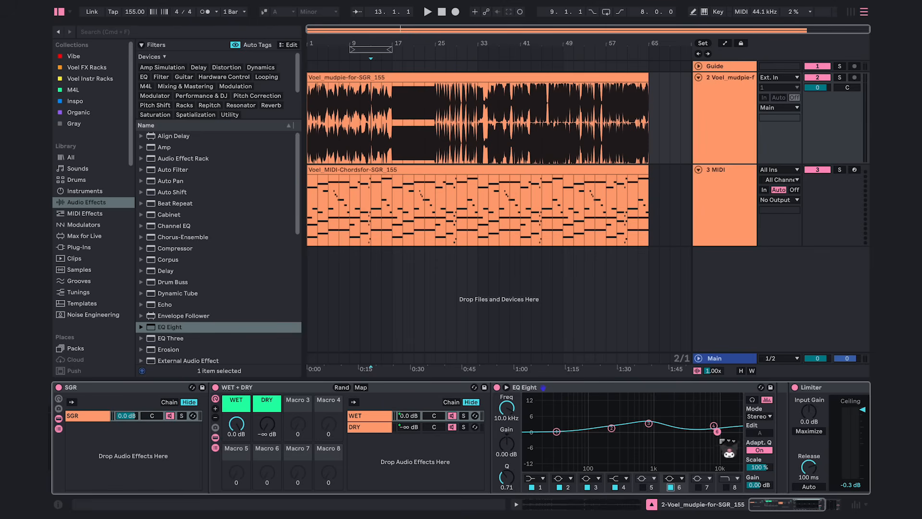
{"action": "left_click_drag", "start_coordinate": [717, 431], "coordinate": [687, 436]}
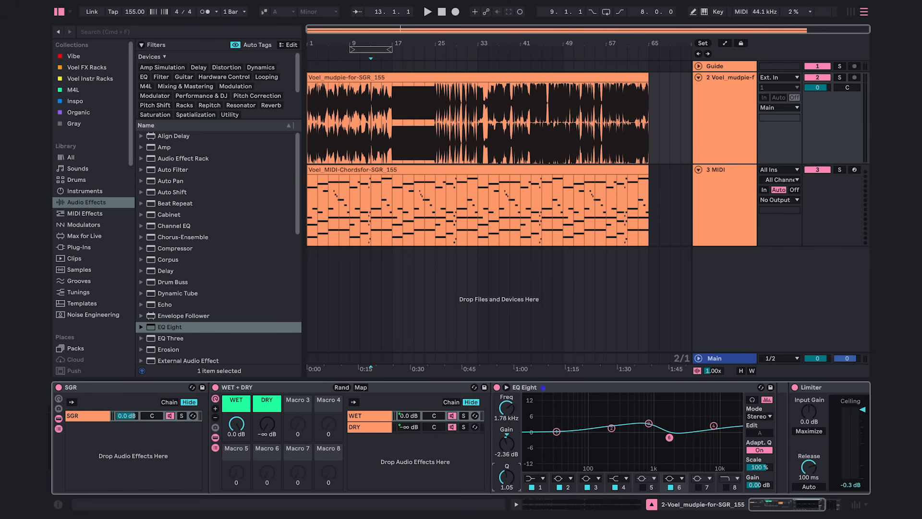
{"action": "left_click_drag", "start_coordinate": [648, 425], "coordinate": [645, 423]}
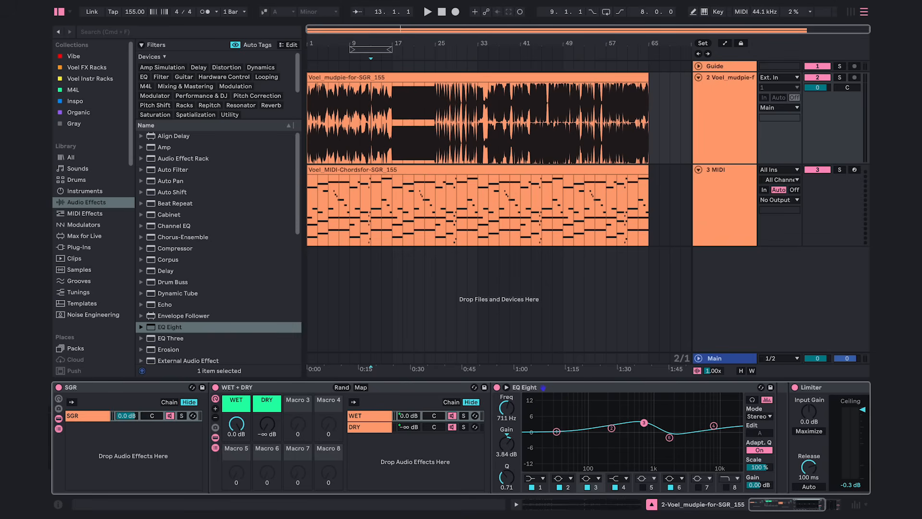
{"action": "left_click", "coordinate": [611, 429]}
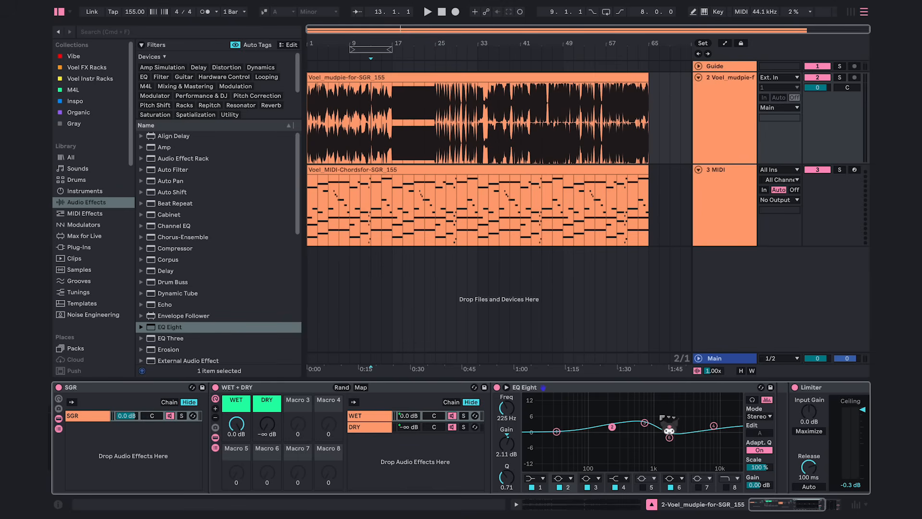
Step: Insert an Audio Effect Rack named Res + Shift after EQ Eight and create a chain in it
{"action": "left_click", "coordinate": [244, 158]}
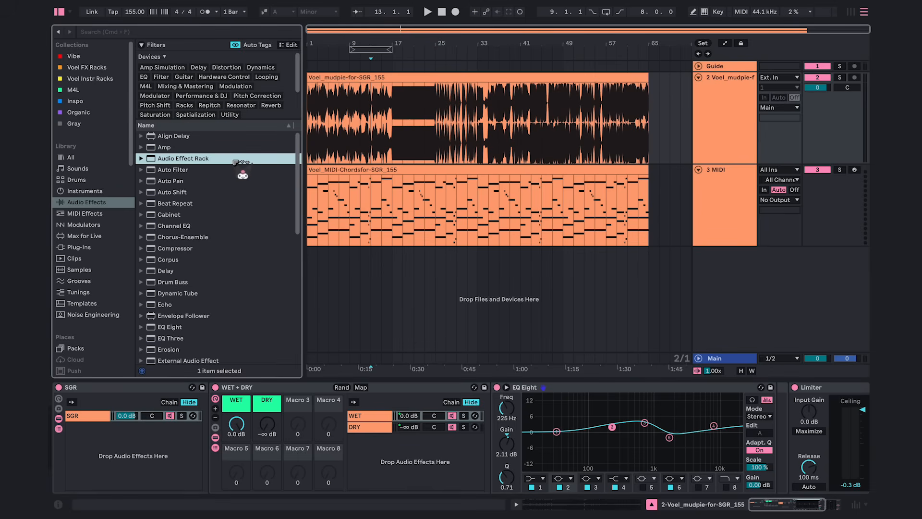
{"action": "left_click_drag", "start_coordinate": [515, 191], "coordinate": [704, 403]}
{"action": "left_click_drag", "start_coordinate": [768, 440], "coordinate": [559, 430]}
{"action": "key", "text": "super+r"}
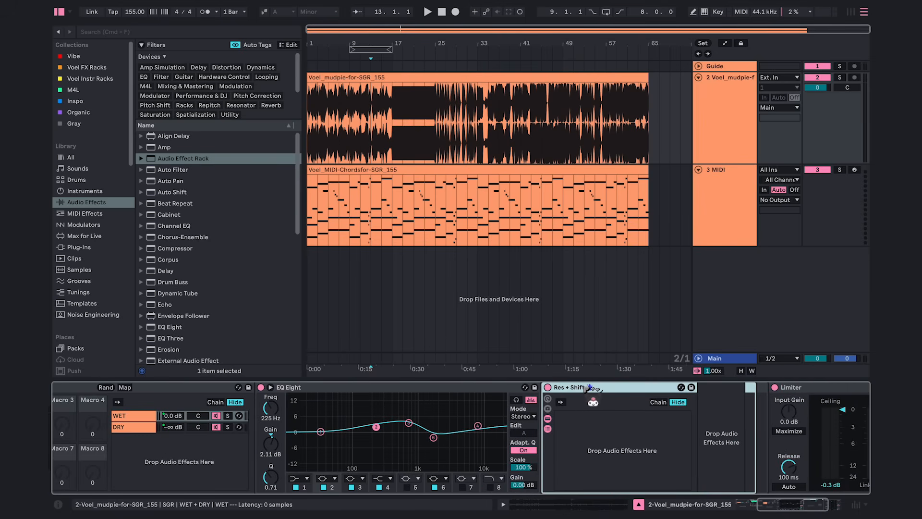
{"action": "right_click", "coordinate": [601, 436]}
{"action": "left_click", "coordinate": [630, 440]}
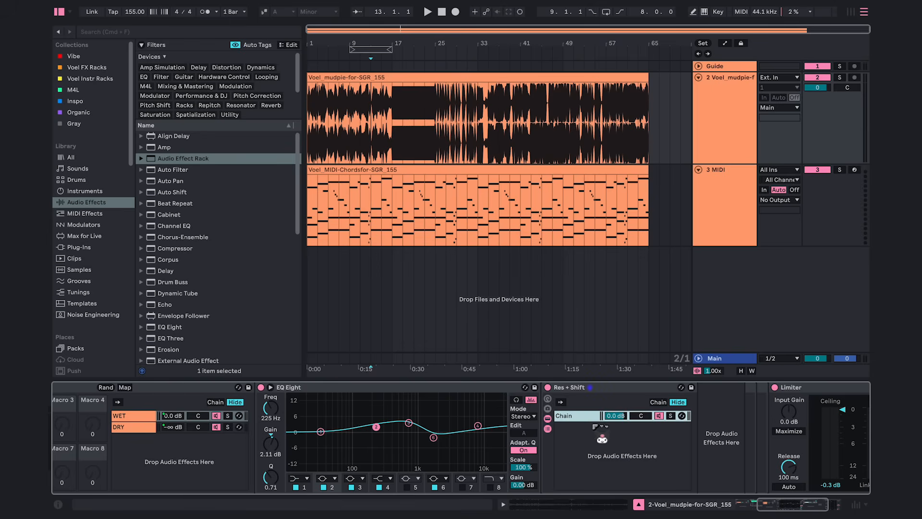
Step: Add Resonators followed by Auto Shift to the Res + Shift rack's chain
{"action": "scroll", "coordinate": [223, 260], "scroll_direction": "down", "scroll_amount": 3}
{"action": "scroll", "coordinate": [223, 260], "scroll_direction": "down", "scroll_amount": 5}
{"action": "left_click_drag", "start_coordinate": [184, 295], "coordinate": [722, 426]}
{"action": "scroll", "coordinate": [230, 248], "scroll_direction": "up", "scroll_amount": 8}
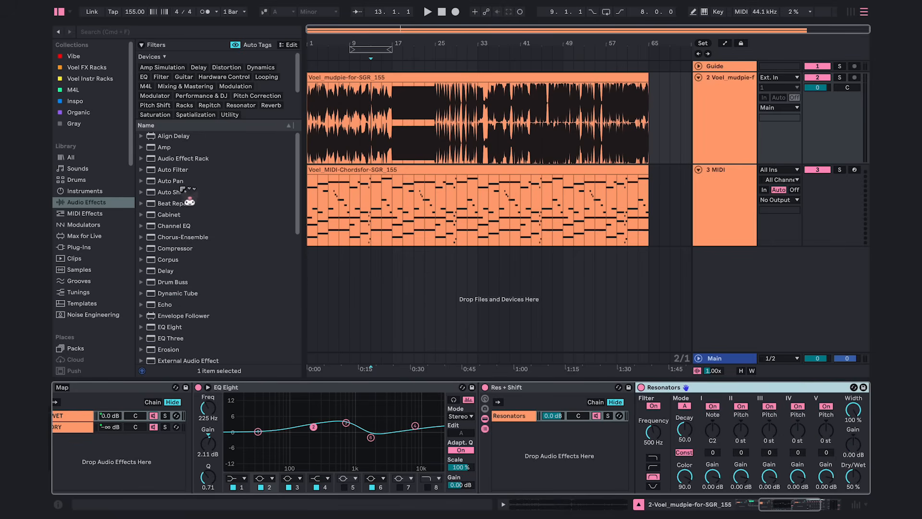
{"action": "left_click_drag", "start_coordinate": [183, 191], "coordinate": [750, 445]}
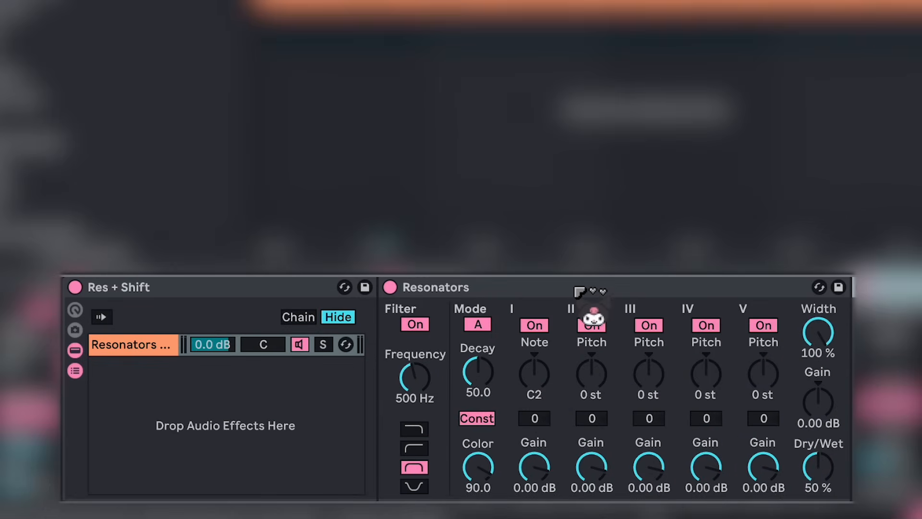
Step: Turn off the Resonators filter and resonators IV and V, and set the width to 0%
{"action": "left_click", "coordinate": [577, 289]}
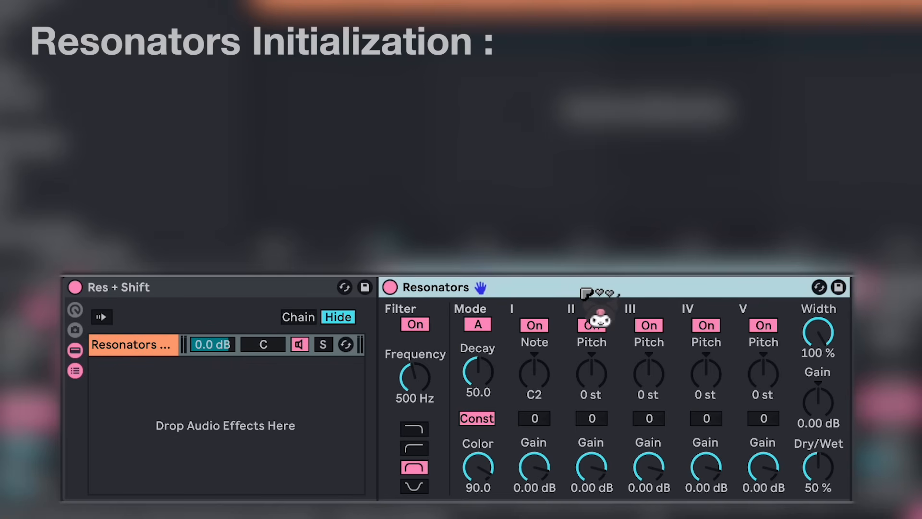
{"action": "left_click", "coordinate": [416, 324]}
{"action": "left_click", "coordinate": [705, 325]}
{"action": "left_click", "coordinate": [763, 325]}
{"action": "left_click_drag", "start_coordinate": [817, 331], "coordinate": [817, 365]}
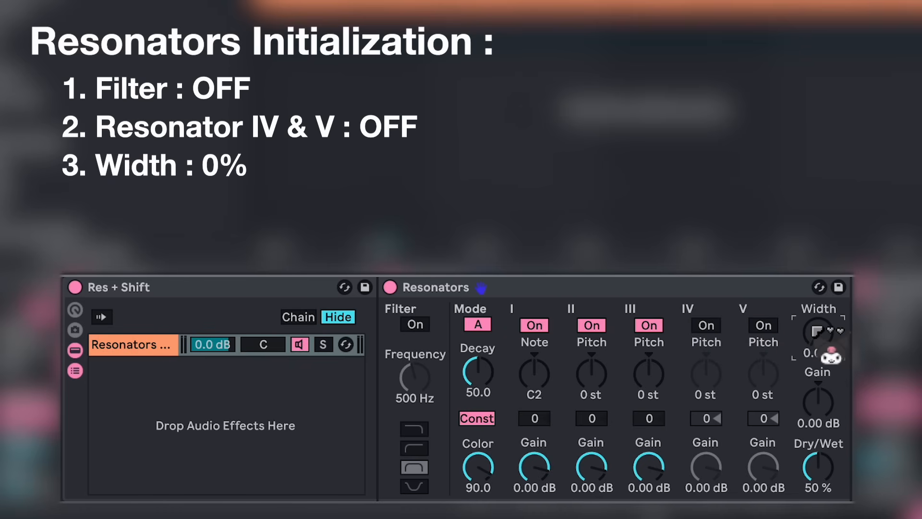
Step: Set resonator I's root note to C3 and the pitch of resonators II and III to +12 st
{"action": "left_click", "coordinate": [543, 362]}
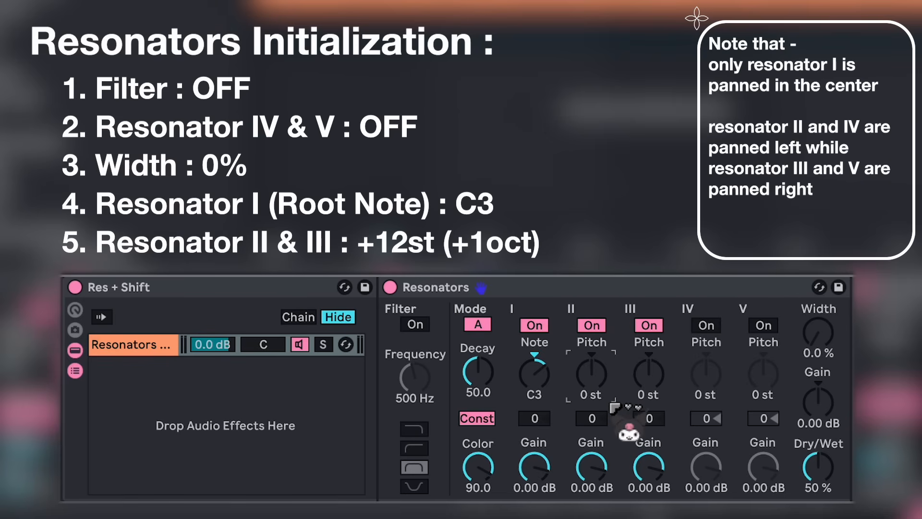
{"action": "type", "text": "12"}
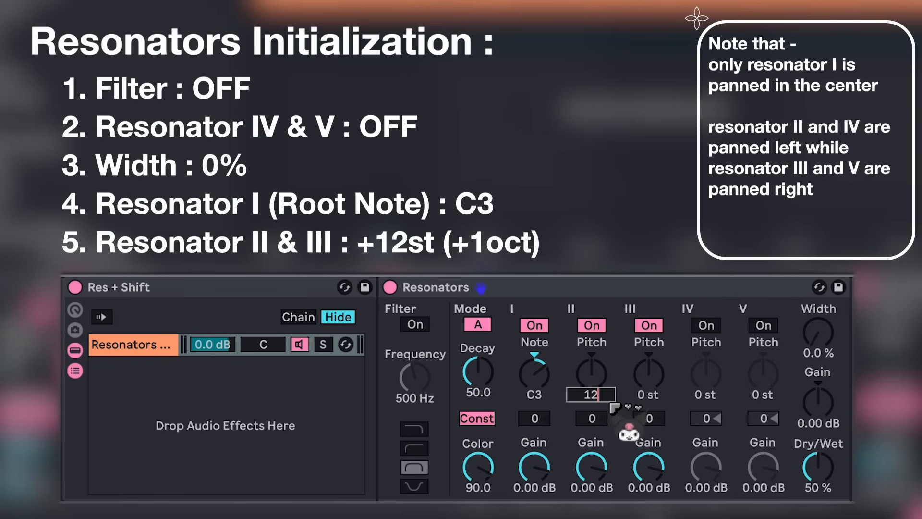
{"action": "key", "text": "Return"}
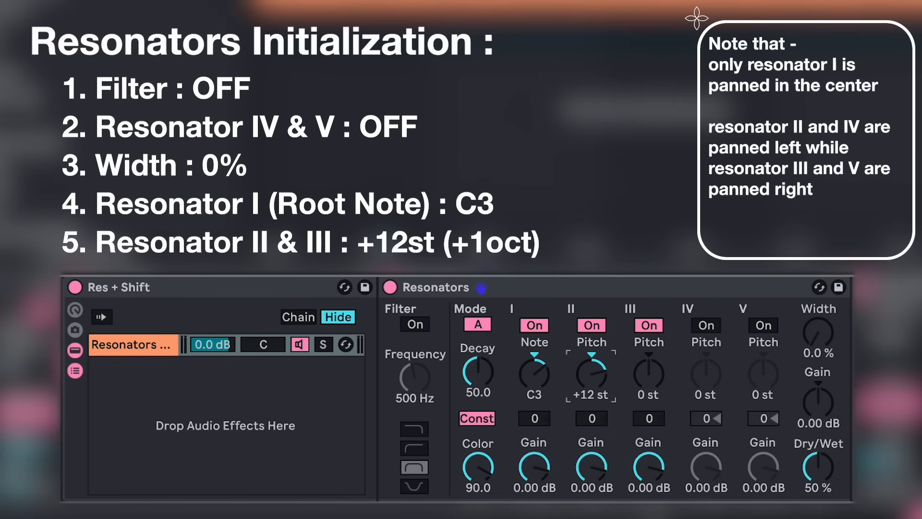
{"action": "type", "text": "12"}
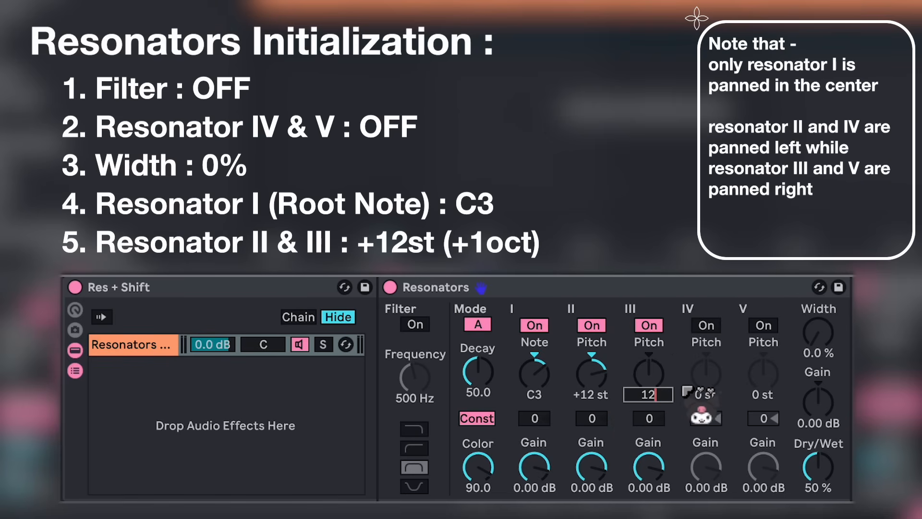
{"action": "key", "text": "Return"}
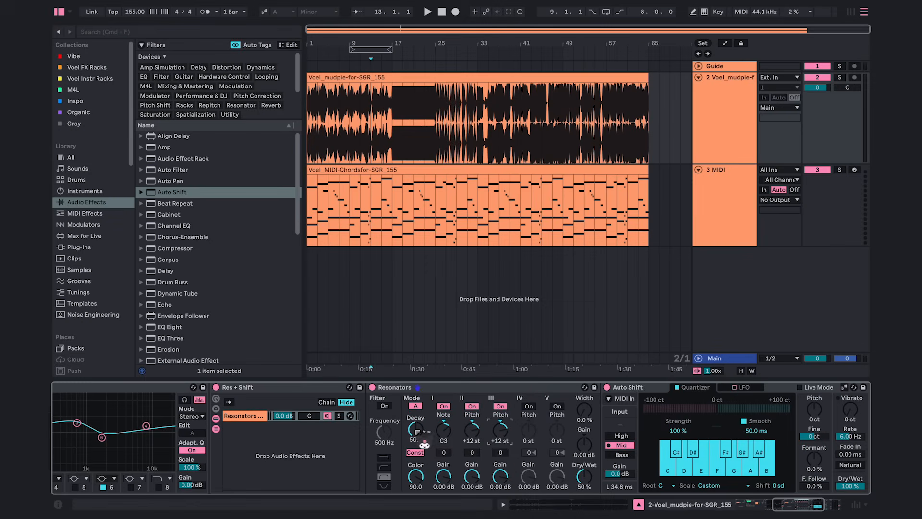
Step: Map the Resonators' Decay, Color and Dry/Wet to the first three macros of the Res + Shift rack
{"action": "right_click", "coordinate": [479, 371]}
{"action": "left_click", "coordinate": [474, 267]}
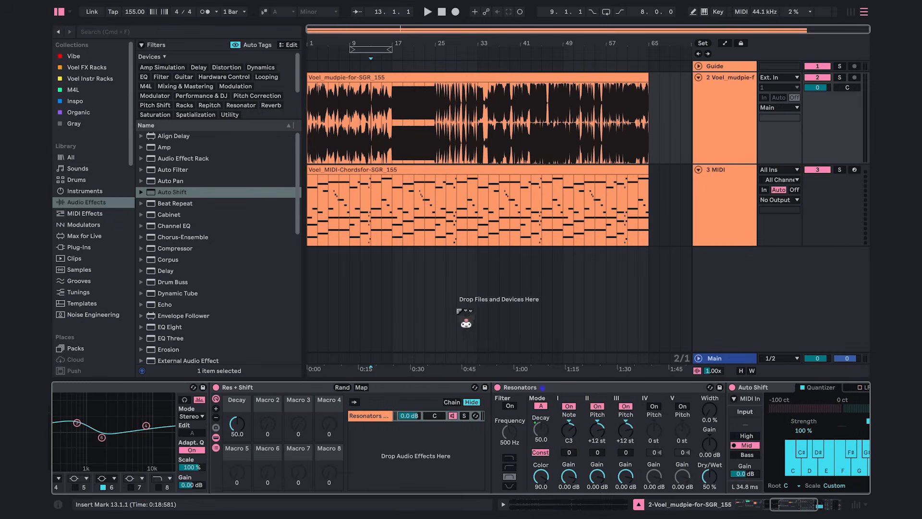
{"action": "right_click", "coordinate": [541, 478]}
{"action": "left_click", "coordinate": [589, 324]}
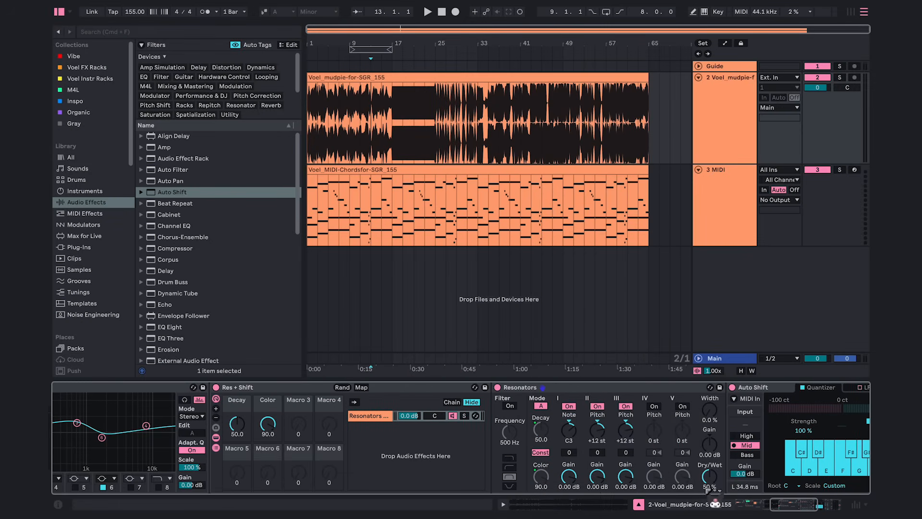
{"action": "right_click", "coordinate": [710, 480]}
{"action": "left_click", "coordinate": [739, 331]}
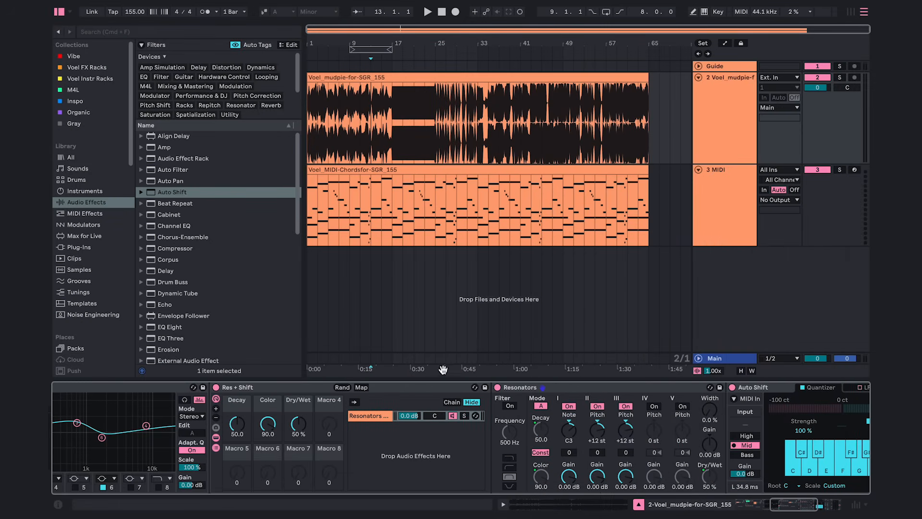
Step: Colour the Decay, Color and Dry/Wet macros dark pink
{"action": "right_click", "coordinate": [246, 405]}
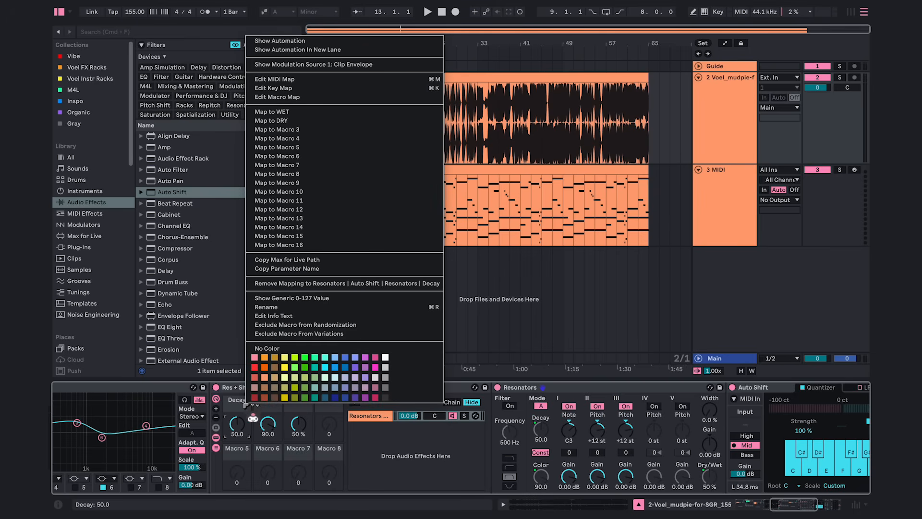
{"action": "left_click", "coordinate": [366, 397]}
{"action": "right_click", "coordinate": [278, 417]}
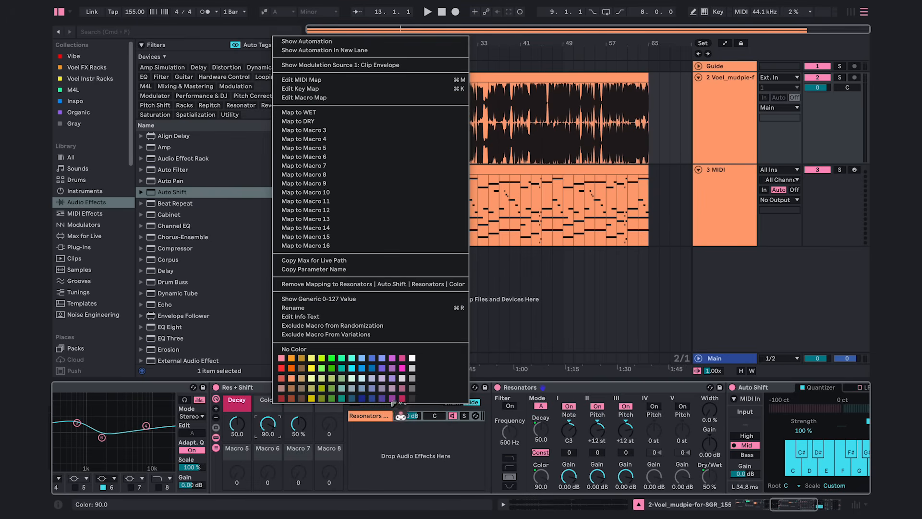
{"action": "left_click", "coordinate": [306, 422]}
{"action": "right_click", "coordinate": [307, 421]}
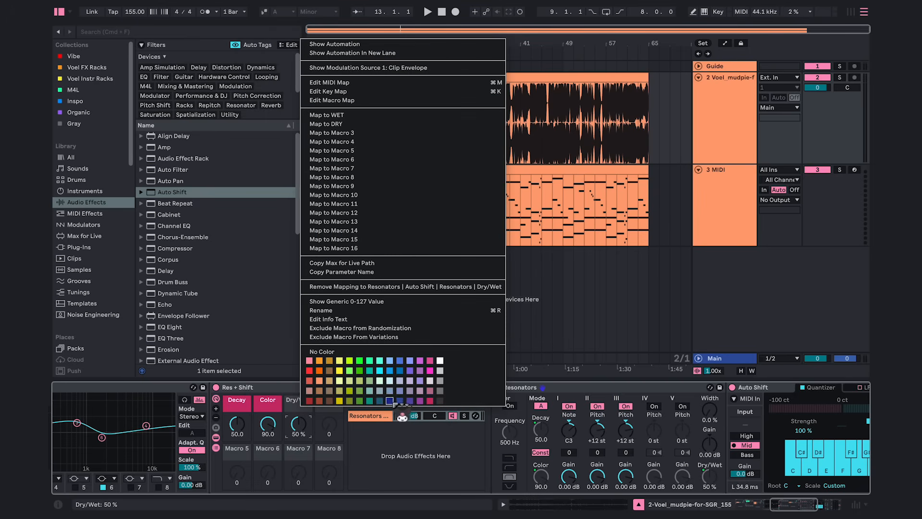
{"action": "left_click", "coordinate": [434, 405]}
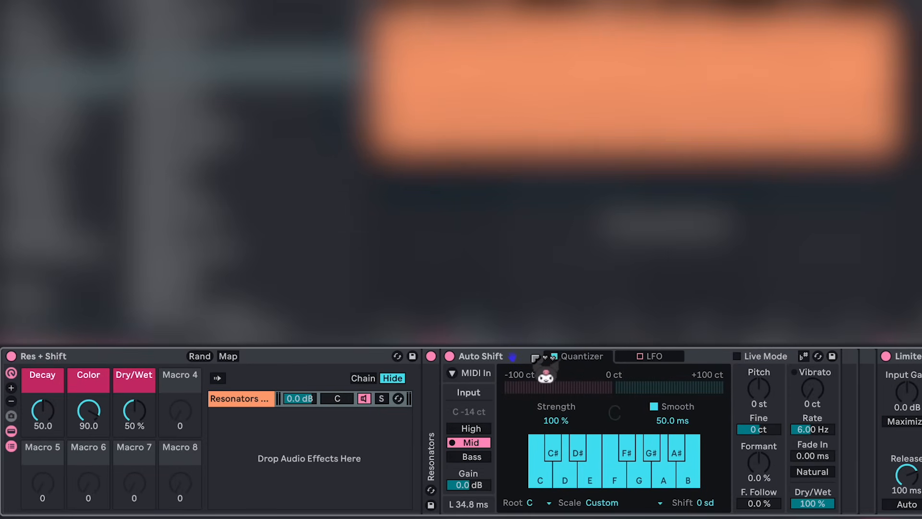
Step: Expand Auto Shift's MIDI input section and turn its MIDI control on
{"action": "left_click", "coordinate": [534, 357]}
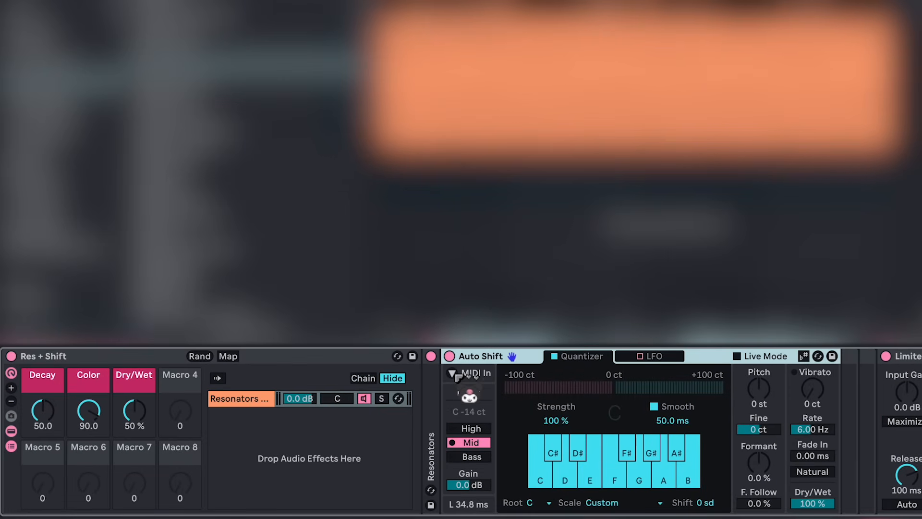
{"action": "left_click", "coordinate": [456, 377]}
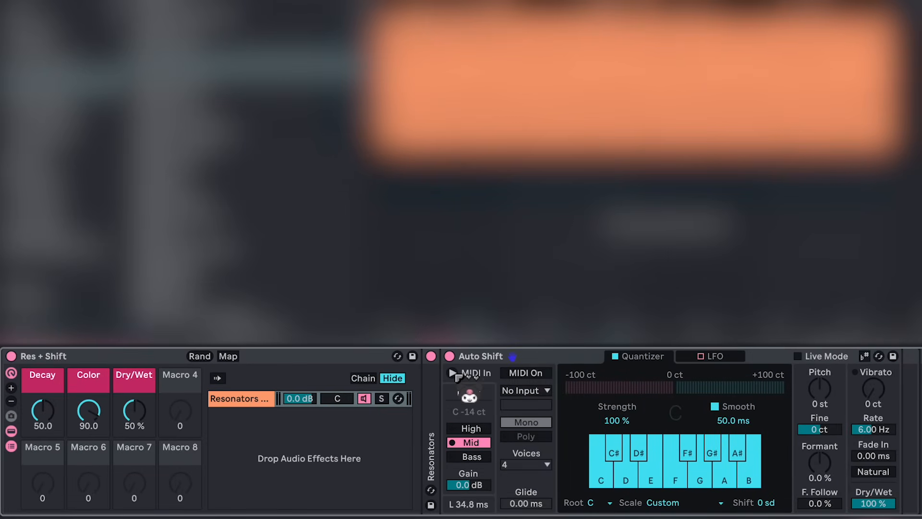
{"action": "left_click", "coordinate": [550, 374]}
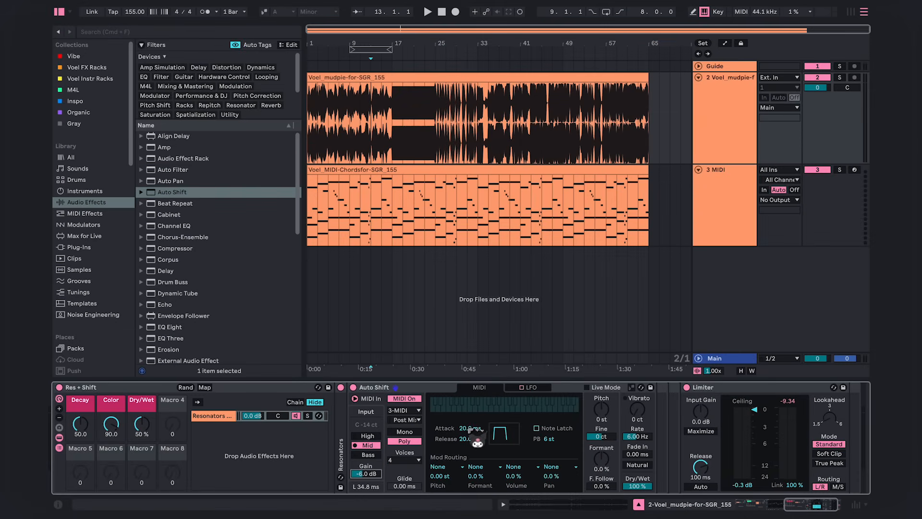
Step: Map Auto Shift's MIDI Attack, MIDI Release, Formant Follow and Vibrato Amount to macros 4 to 7
{"action": "right_click", "coordinate": [624, 417]}
{"action": "left_click", "coordinate": [553, 293]}
{"action": "right_click", "coordinate": [470, 438]}
{"action": "left_click", "coordinate": [531, 322]}
{"action": "right_click", "coordinate": [600, 481]}
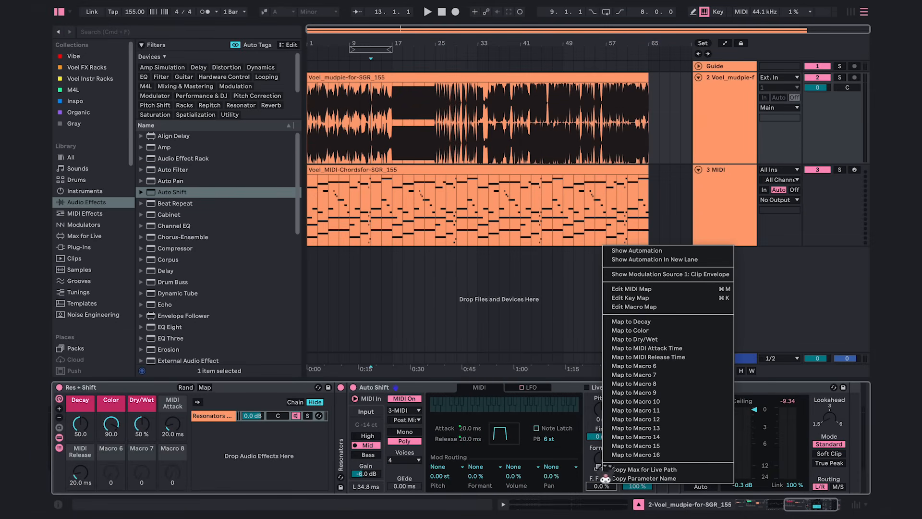
{"action": "left_click", "coordinate": [671, 365]}
{"action": "right_click", "coordinate": [636, 409]}
{"action": "left_click", "coordinate": [715, 297]}
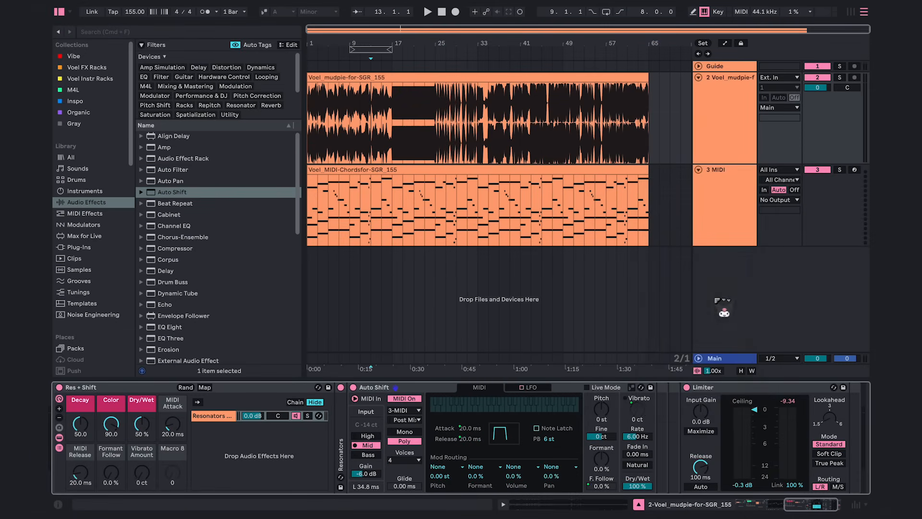
Step: Colour the MIDI Attack, MIDI Release, Formant Follow and Vibrato Amount macros light yellow
{"action": "right_click", "coordinate": [174, 406]}
{"action": "left_click", "coordinate": [222, 384]}
{"action": "right_click", "coordinate": [79, 451]}
{"action": "left_click", "coordinate": [121, 438]}
{"action": "right_click", "coordinate": [121, 438]}
{"action": "left_click", "coordinate": [153, 424]}
{"action": "right_click", "coordinate": [148, 466]}
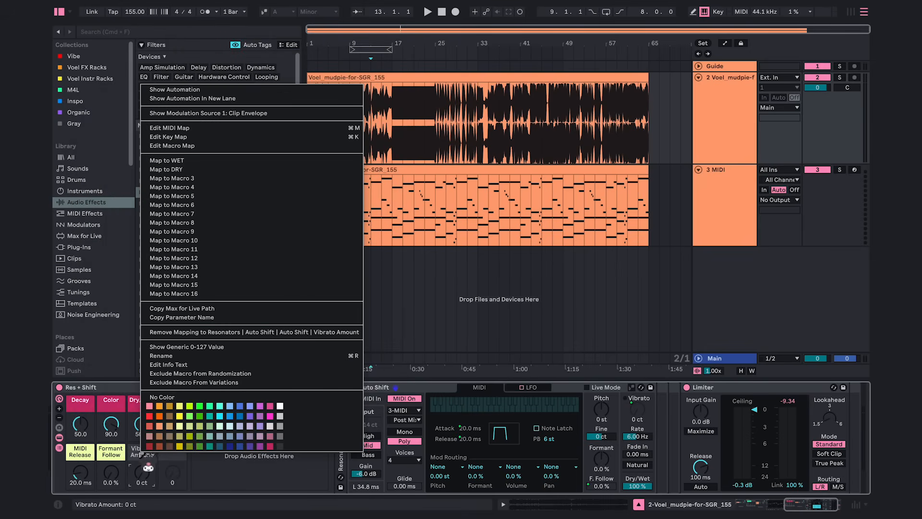
{"action": "left_click", "coordinate": [179, 425]}
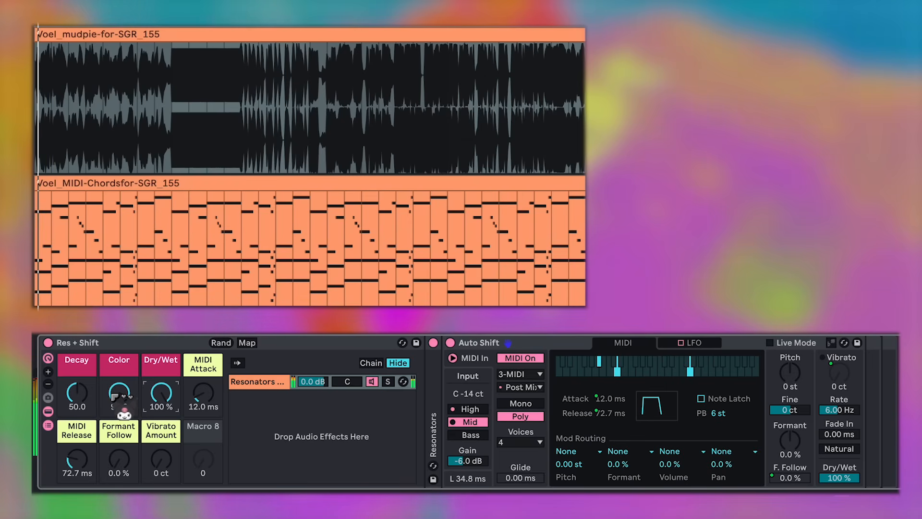
Step: During playback, raise the Color macro to 100, lower Decay to 35.4 and try out the Formant Follow macro
{"action": "left_click_drag", "start_coordinate": [121, 394], "coordinate": [77, 377]}
{"action": "left_click", "coordinate": [77, 394]}
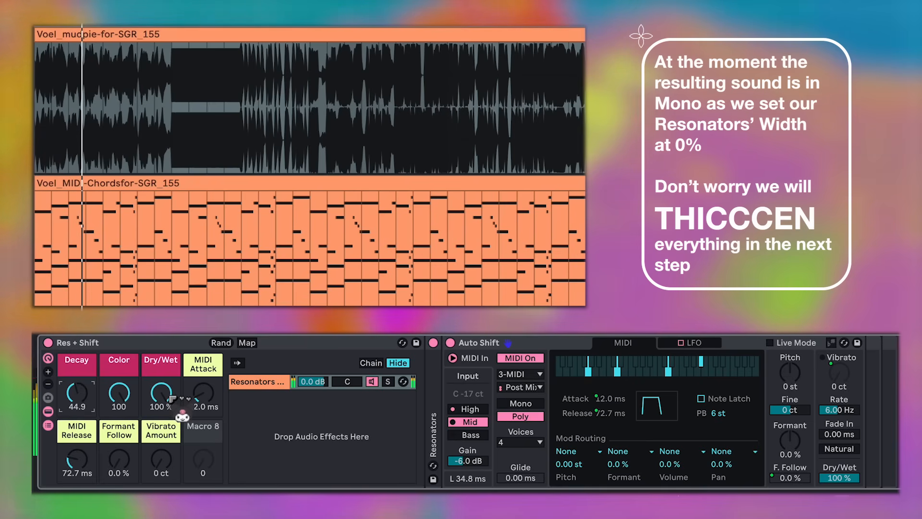
{"action": "left_click_drag", "start_coordinate": [77, 394], "coordinate": [76, 395]}
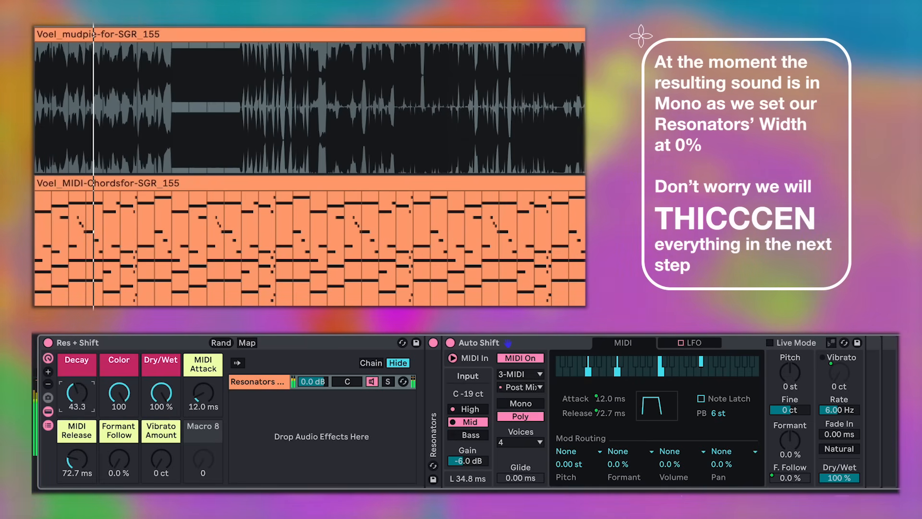
{"action": "mouse_move", "coordinate": [118, 458]}
{"action": "left_mouse_down"}
{"action": "mouse_move", "coordinate": [119, 450]}
{"action": "mouse_move", "coordinate": [118, 460]}
{"action": "left_mouse_up"}
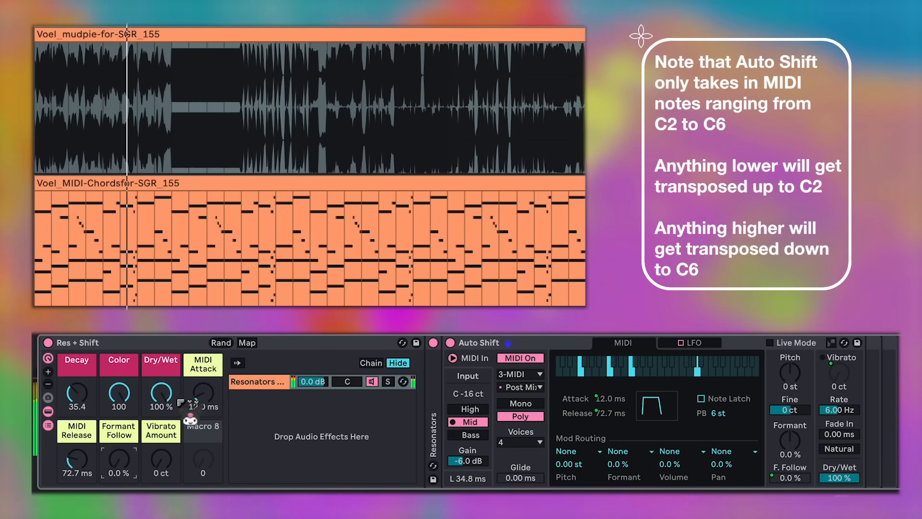
Step: Audition the Dry/Wet macro at 78% and 87%, return it to 100%, and readjust Decay to 47.2
{"action": "left_click_drag", "start_coordinate": [169, 402], "coordinate": [169, 422]}
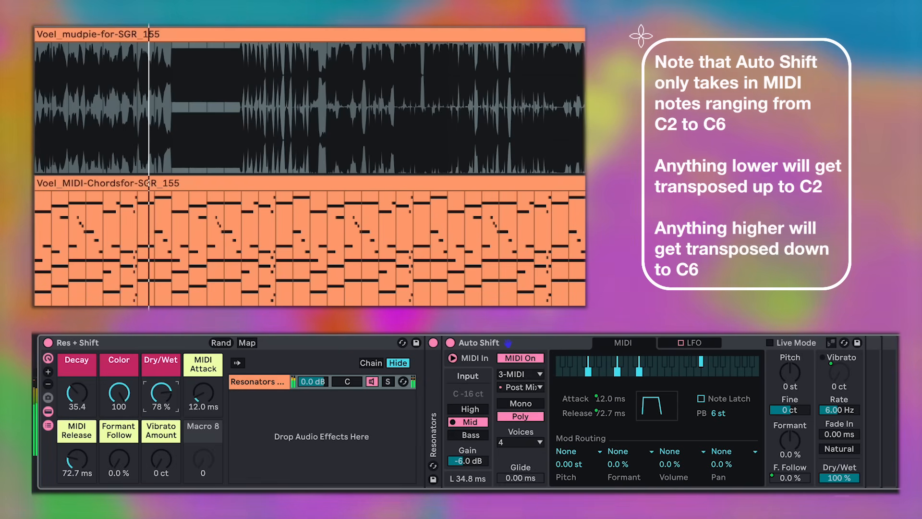
{"action": "left_click_drag", "start_coordinate": [160, 393], "coordinate": [161, 391]}
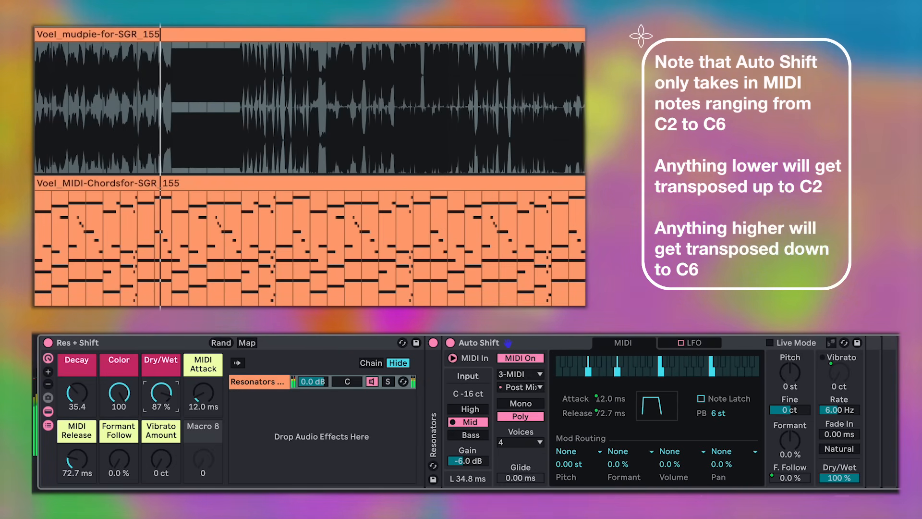
{"action": "left_click_drag", "start_coordinate": [166, 397], "coordinate": [162, 393]}
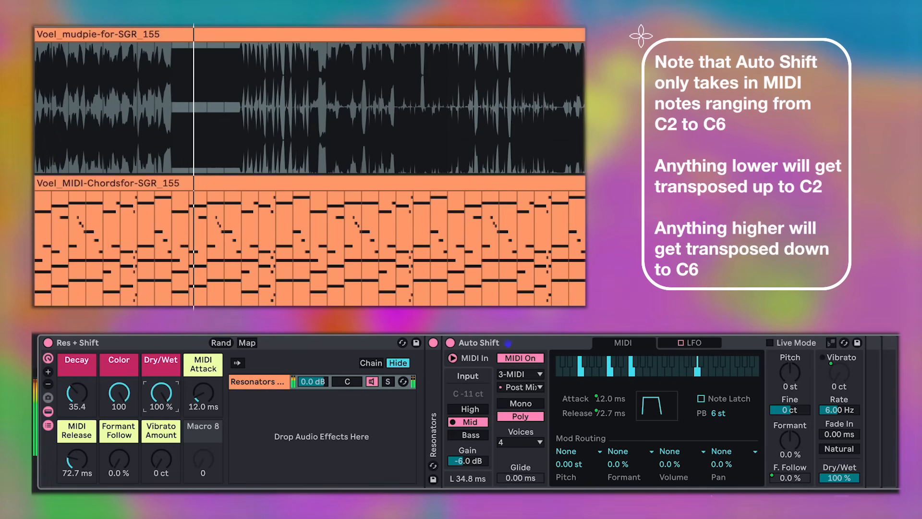
{"action": "left_click_drag", "start_coordinate": [77, 393], "coordinate": [77, 390]}
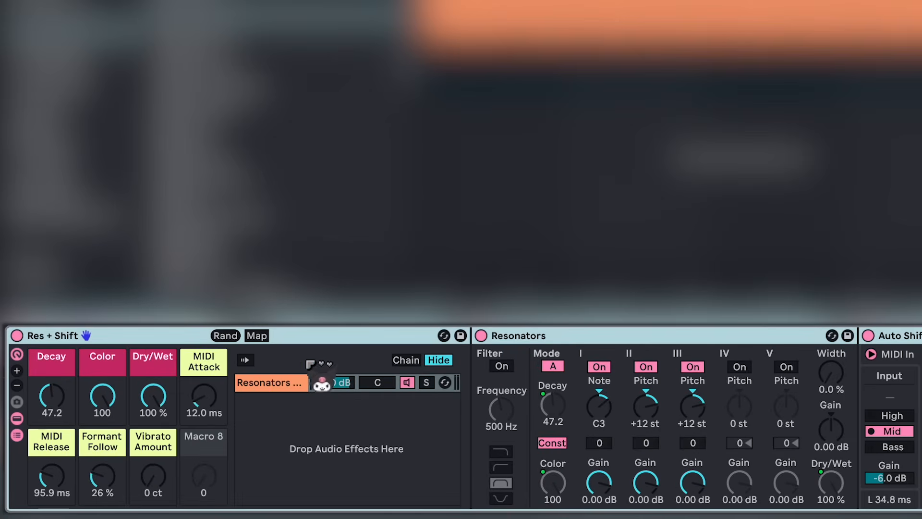
Step: Duplicate the Resonators and Auto Shift chain six times to get seven parallel chains in the Res + Shift rack
{"action": "left_click", "coordinate": [295, 384]}
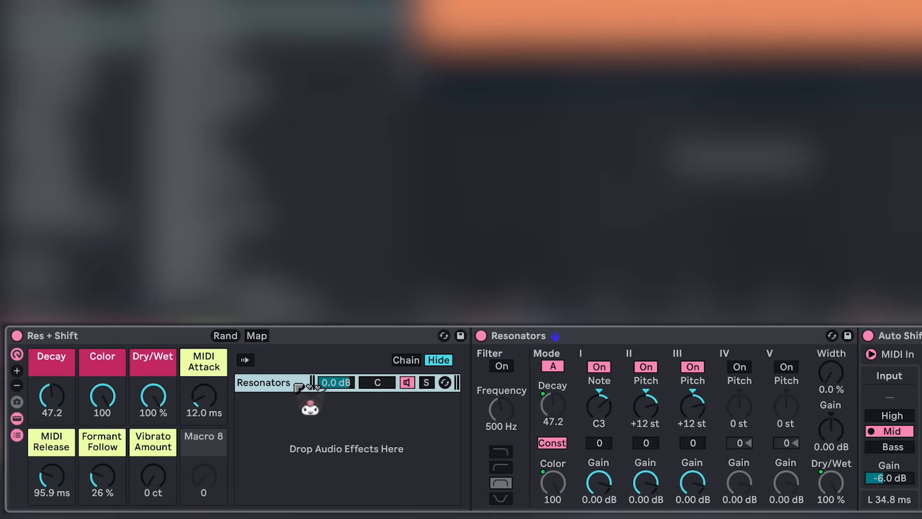
{"action": "key", "text": "ctrl+d"}
{"action": "key", "text": "ctrl+d"}
{"action": "key", "text": "ctrl+d"}
{"action": "key", "text": "ctrl+d"}
{"action": "key", "text": "ctrl+d"}
{"action": "key", "text": "ctrl+d"}
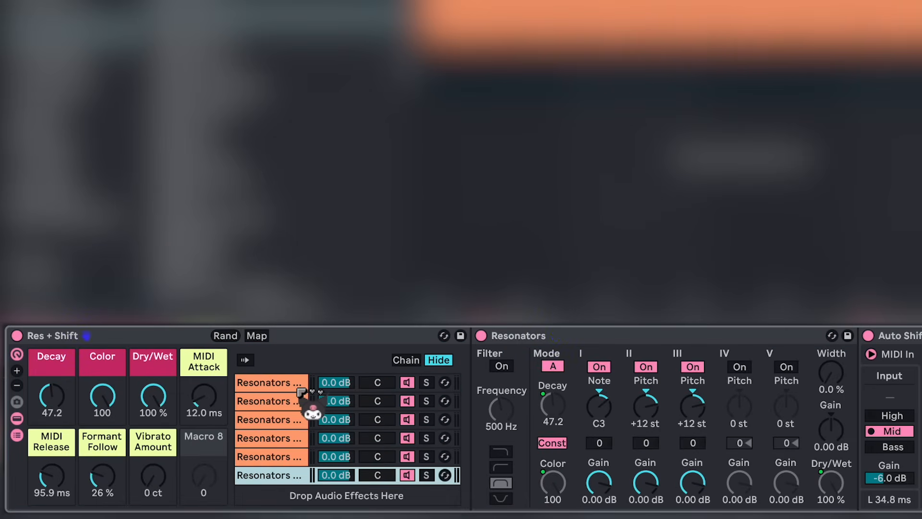
Step: Rename the seven chains in the Res + Shift rack in order from 1 to 7
{"action": "left_click", "coordinate": [299, 383]}
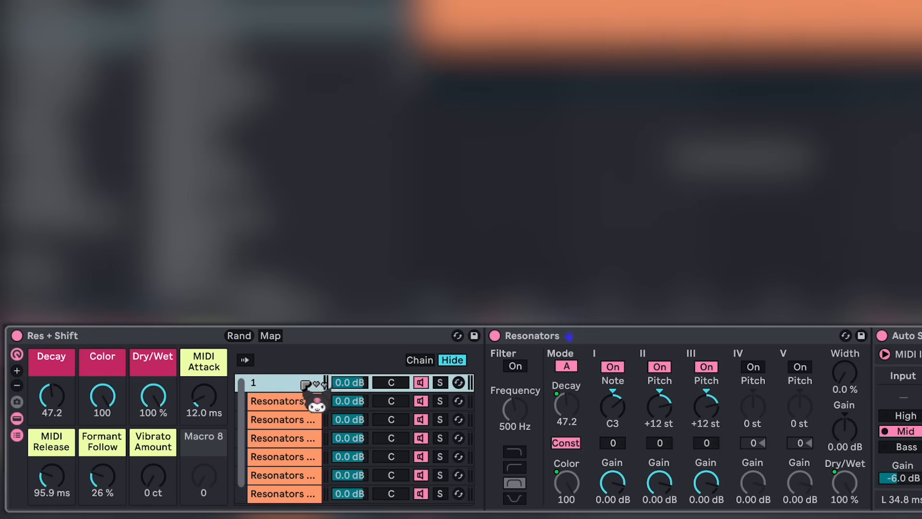
{"action": "key", "text": "Tab"}
{"action": "key", "text": "Tab"}
{"action": "type", "text": "3"}
{"action": "key", "text": "Tab"}
{"action": "type", "text": "4"}
{"action": "key", "text": "Tab"}
{"action": "type", "text": "5"}
{"action": "key", "text": "Tab"}
{"action": "type", "text": "6"}
{"action": "key", "text": "Tab"}
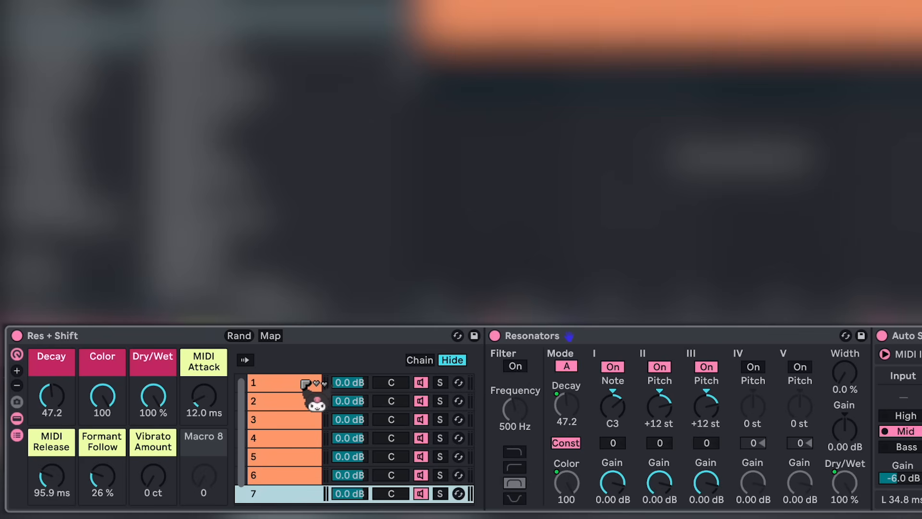
Step: Set the Resonators root note to D3 in chain 2, E3 in chain 3 and F3 in chain 4
{"action": "left_click", "coordinate": [295, 400]}
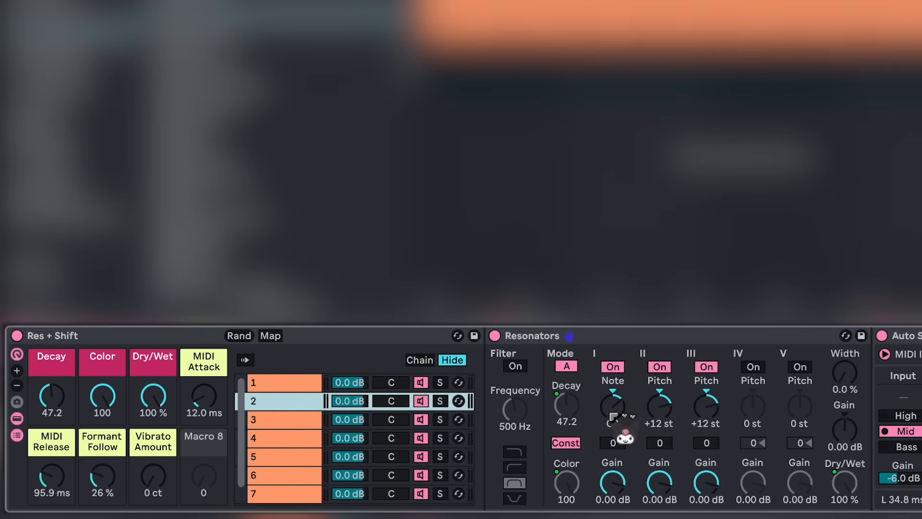
{"action": "left_click_drag", "start_coordinate": [613, 416], "coordinate": [613, 411]}
{"action": "left_click", "coordinate": [299, 422]}
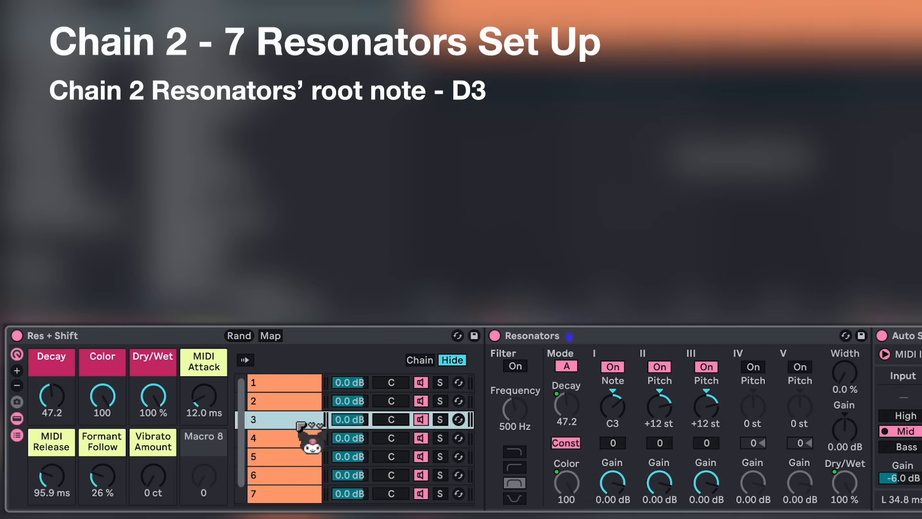
{"action": "left_click", "coordinate": [272, 439]}
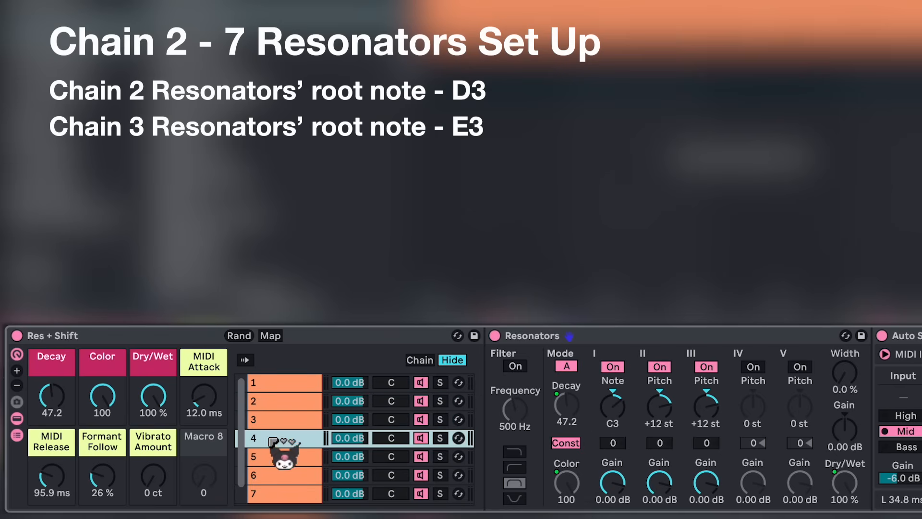
{"action": "left_click_drag", "start_coordinate": [605, 420], "coordinate": [607, 435]}
Step: Set the Resonators root note to G3 in chain 5, A3 in chain 6 and B3 in chain 7
{"action": "left_click", "coordinate": [296, 457]}
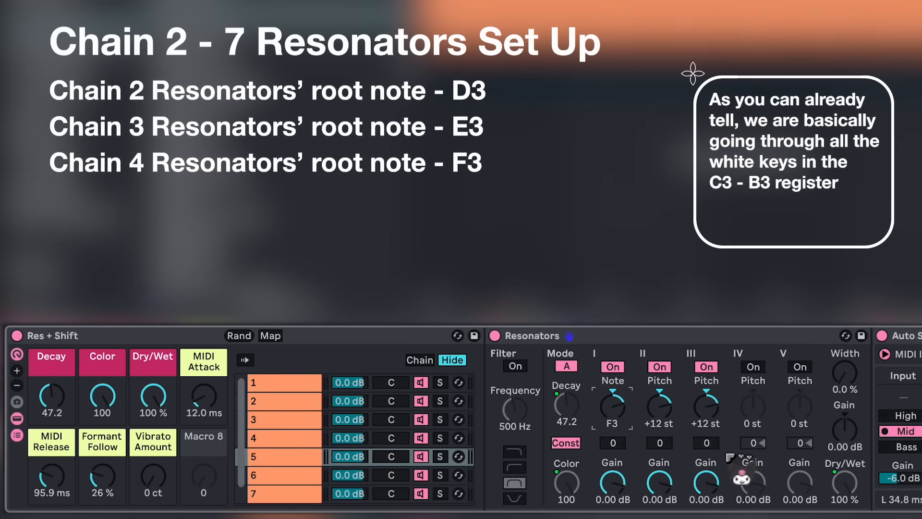
{"action": "left_click", "coordinate": [288, 473]}
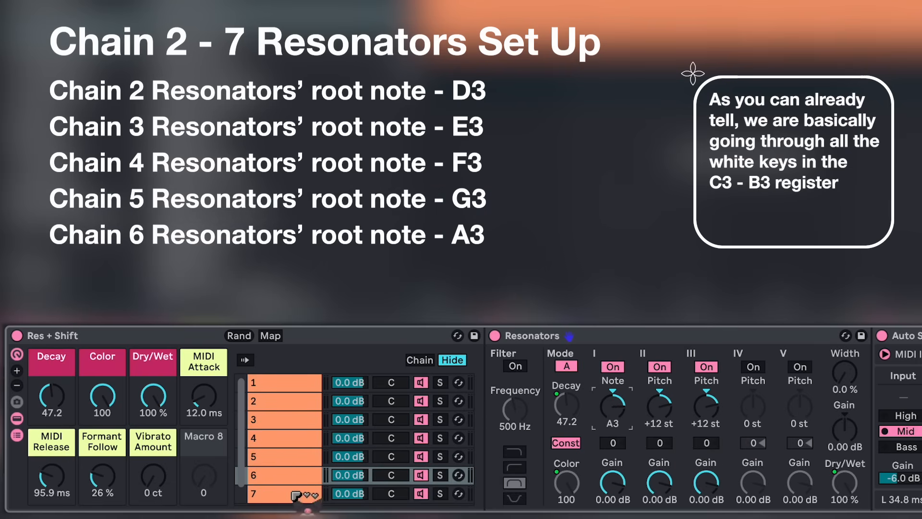
{"action": "left_click", "coordinate": [355, 495]}
{"action": "left_click", "coordinate": [598, 417]}
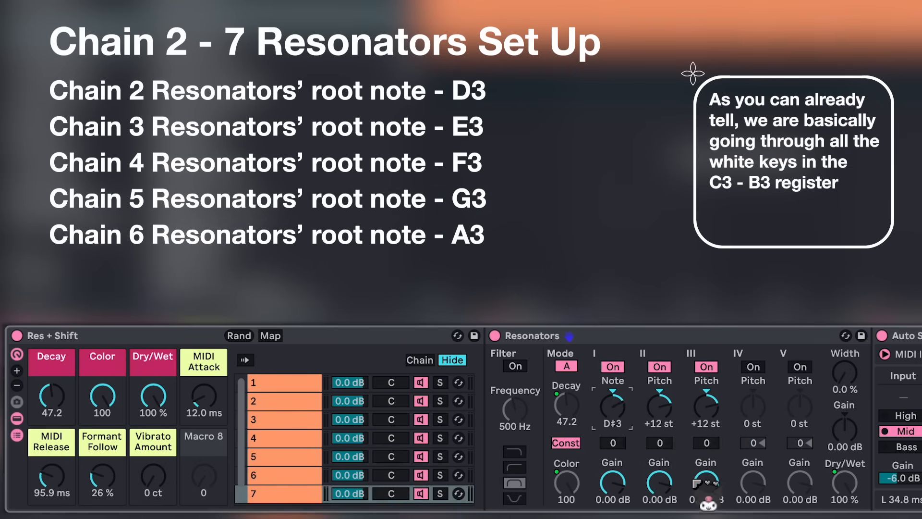
{"action": "key", "text": "Up"}
{"action": "key", "text": "Up"}
{"action": "key", "text": "Up"}
{"action": "key", "text": "Up"}
{"action": "key", "text": "Up"}
{"action": "key", "text": "Up"}
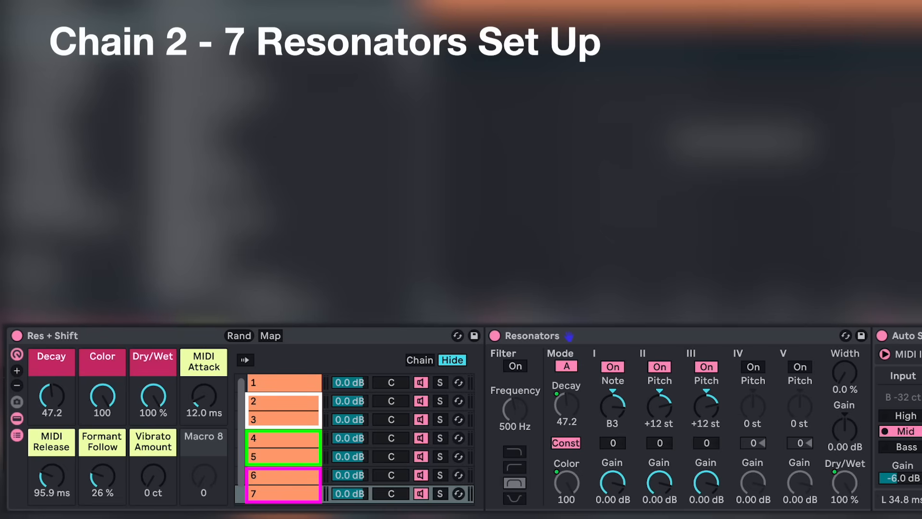
Step: Set the Resonators Width to 50% in chains 2 and 3
{"action": "left_click", "coordinate": [288, 400]}
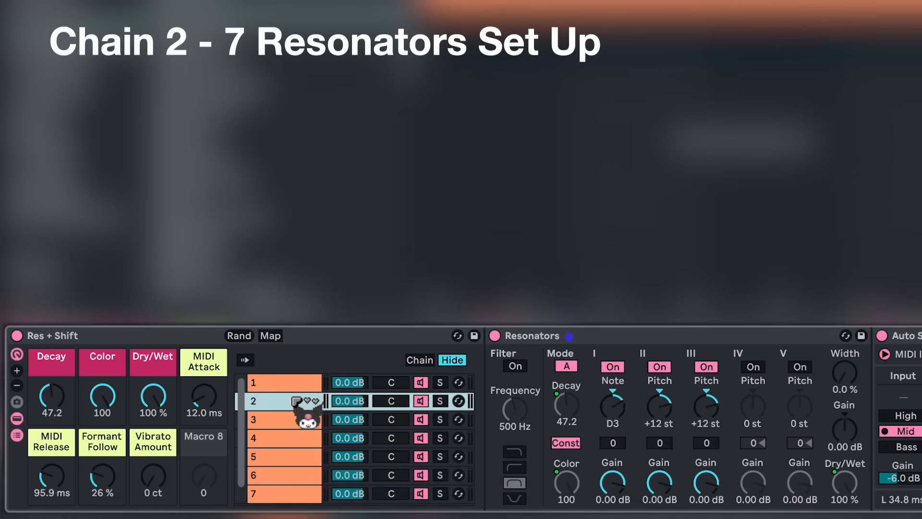
{"action": "left_click", "coordinate": [839, 379]}
{"action": "type", "text": "5"}
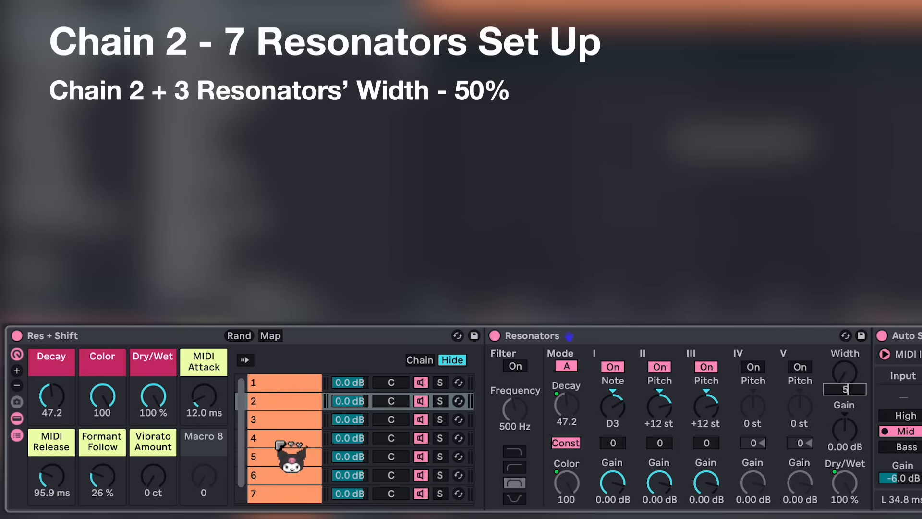
{"action": "type", "text": "0"}
{"action": "left_click", "coordinate": [282, 419]}
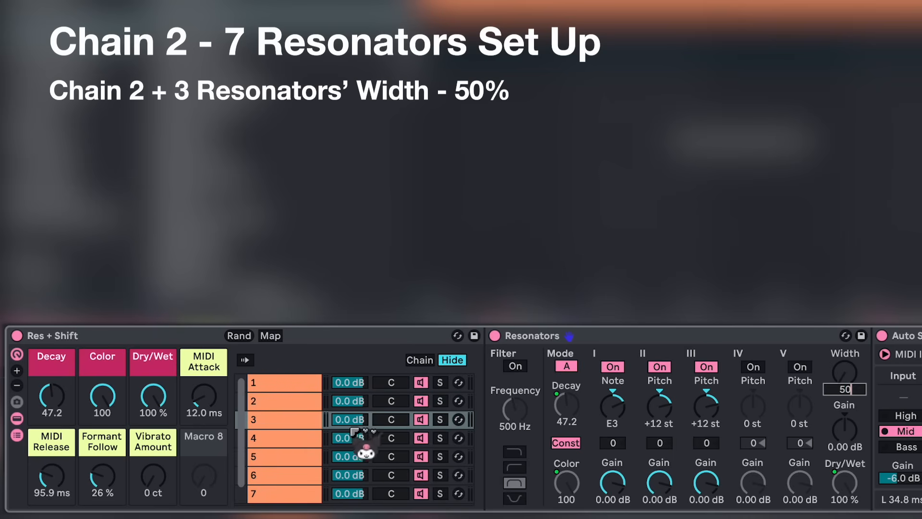
Step: Set the Resonators Width to 75% in chains 4 and 5
{"action": "left_click", "coordinate": [309, 438]}
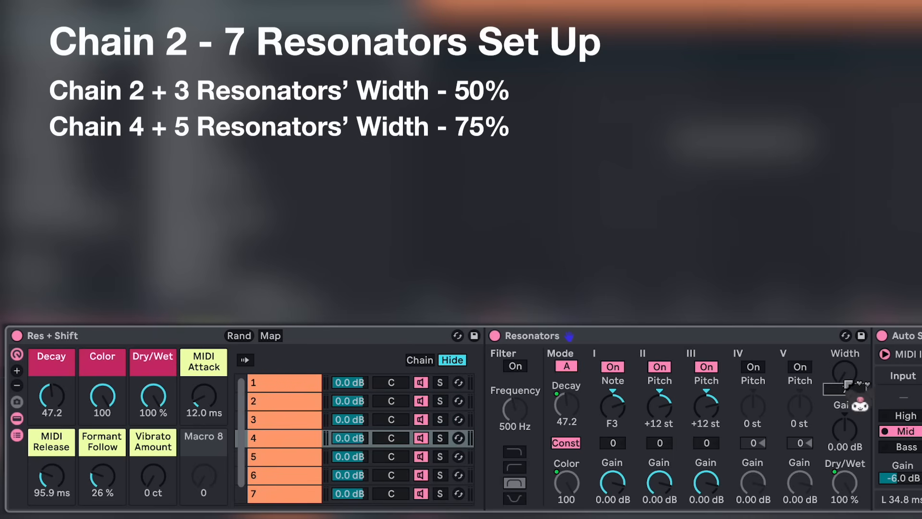
{"action": "left_click", "coordinate": [299, 456]}
{"action": "left_click", "coordinate": [846, 377]}
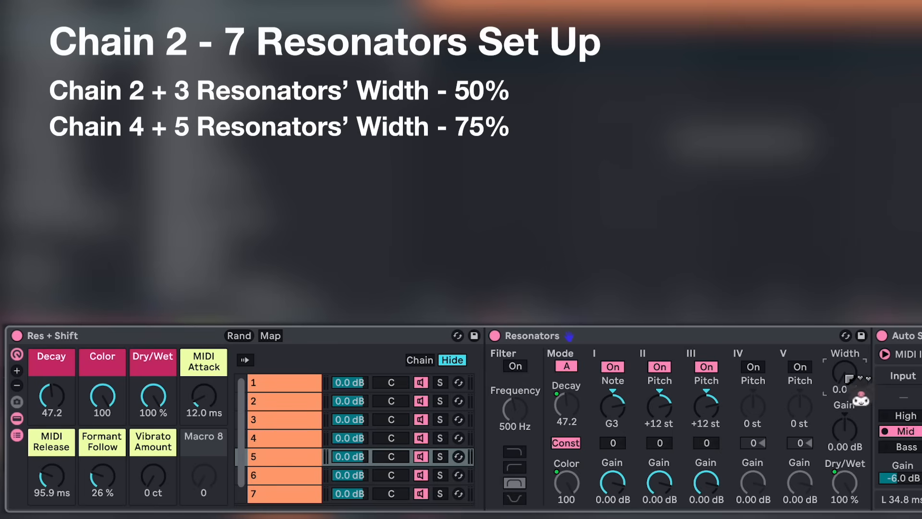
Step: Raise the Resonators Width to 100% in chains 6 and 7
{"action": "left_click", "coordinate": [312, 479]}
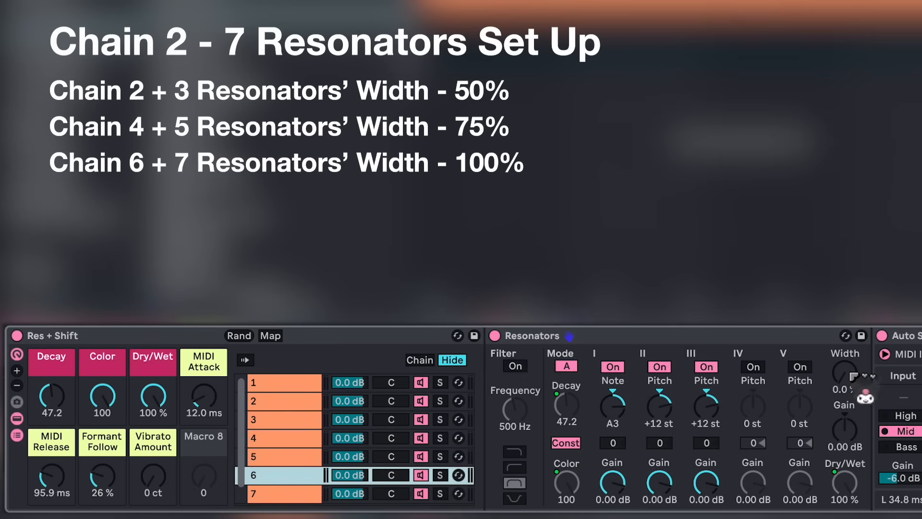
{"action": "left_click_drag", "start_coordinate": [851, 374], "coordinate": [851, 307]}
{"action": "left_click", "coordinate": [291, 500]}
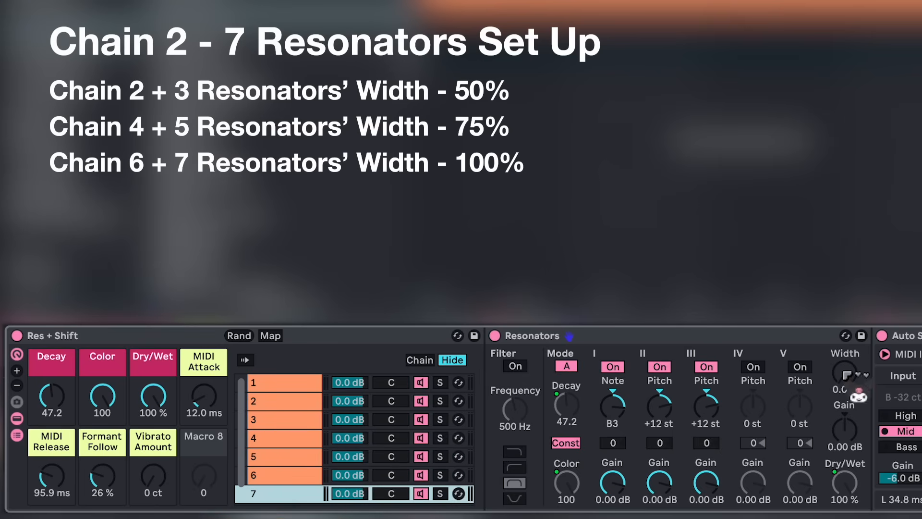
{"action": "left_click_drag", "start_coordinate": [846, 375], "coordinate": [846, 307]}
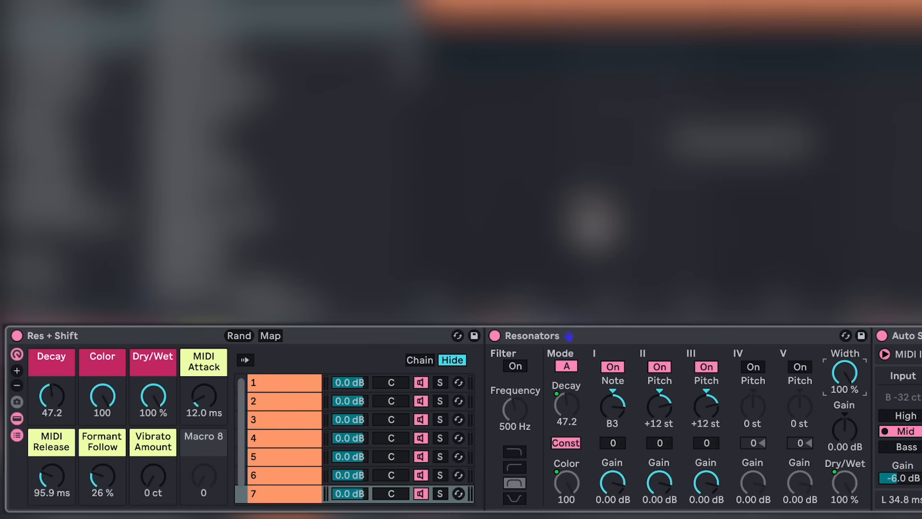
Step: Pan chain 2 to 15L, chain 3 to 15R and chain 4 to 30L in the Res + Shift rack
{"action": "left_click", "coordinate": [403, 401]}
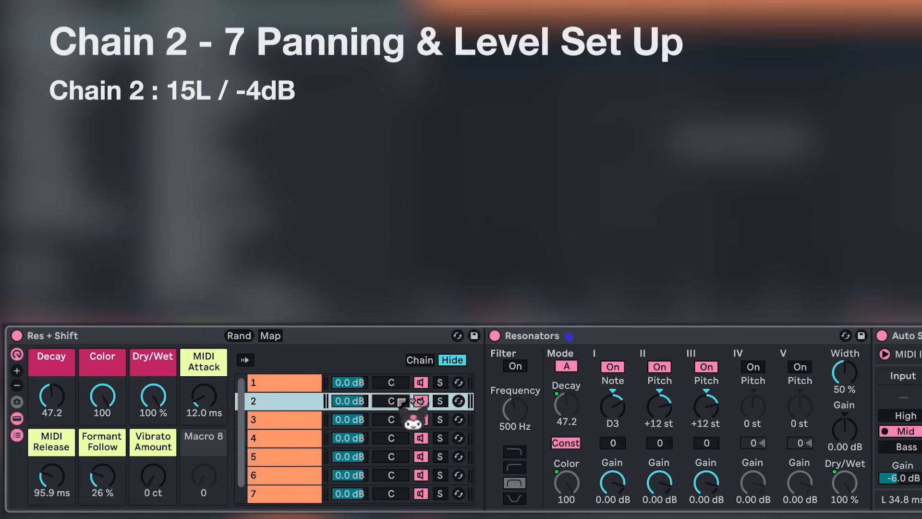
{"action": "type", "text": "-15"}
{"action": "left_click", "coordinate": [402, 419]}
{"action": "type", "text": "15R"}
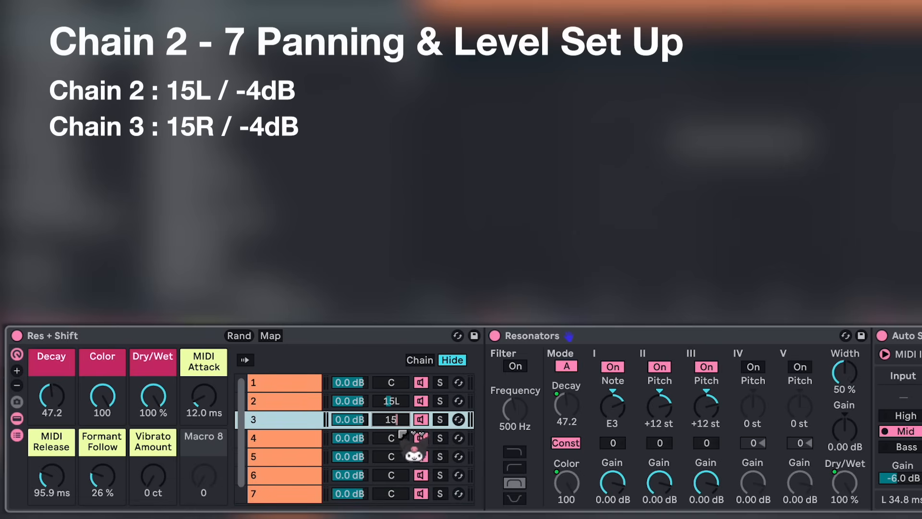
{"action": "left_click", "coordinate": [401, 438]}
{"action": "type", "text": "-"}
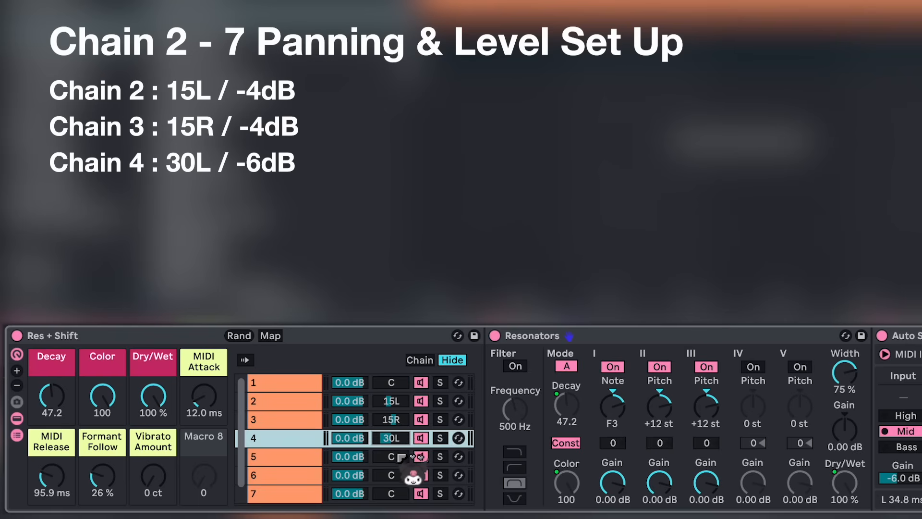
Step: Pan chain 5 to 30R, chain 6 to 50L and chain 7 to 50R in the Res + Shift rack
{"action": "left_click", "coordinate": [402, 457]}
{"action": "type", "text": "30"}
{"action": "key", "text": "Return"}
{"action": "left_click", "coordinate": [402, 475]}
{"action": "type", "text": "-50"}
{"action": "key", "text": "Return"}
{"action": "left_click_drag", "start_coordinate": [398, 496], "coordinate": [398, 472]}
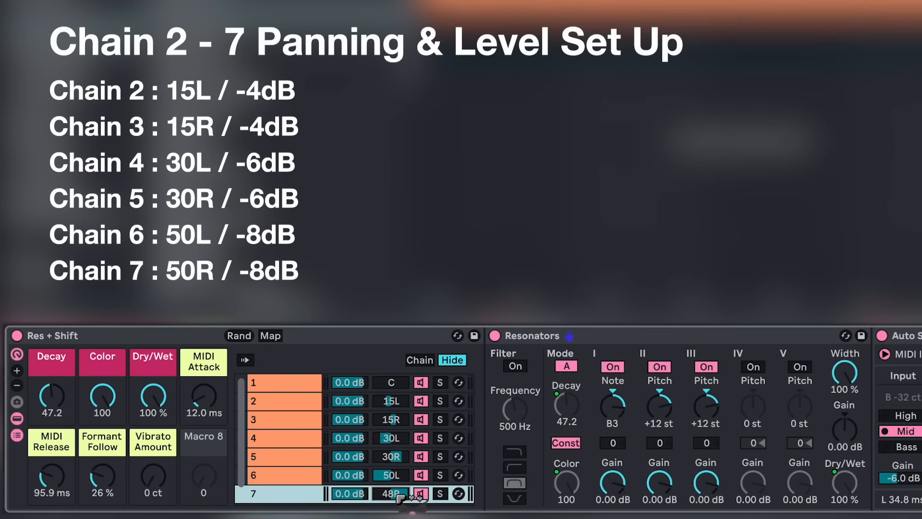
Step: Set the volume of chains 2 and 3 in the Res + Shift rack to -4 dB
{"action": "left_click", "coordinate": [356, 401]}
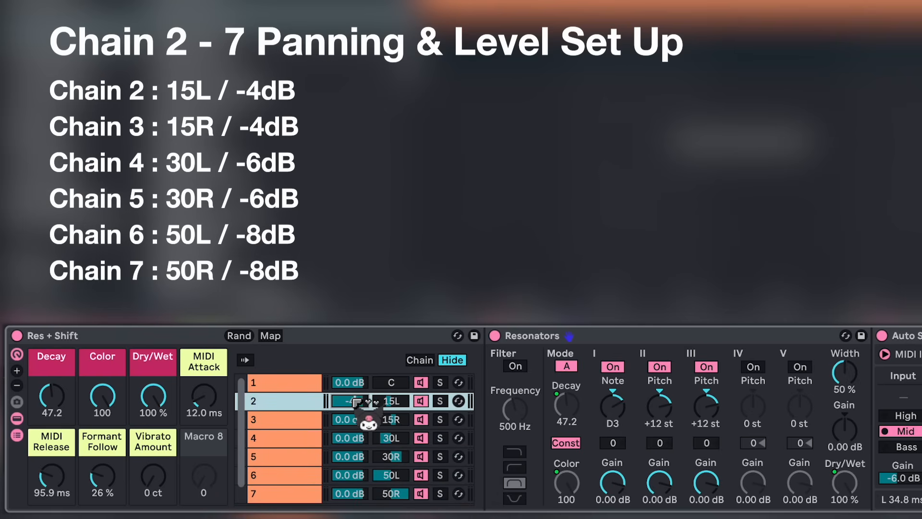
{"action": "key", "text": "Return"}
{"action": "left_click", "coordinate": [356, 419]}
{"action": "type", "text": "-4"}
{"action": "key", "text": "Return"}
Step: Set the volume of chains 4 and 5 in the Res + Shift rack to -6 dB
{"action": "left_click", "coordinate": [356, 437]}
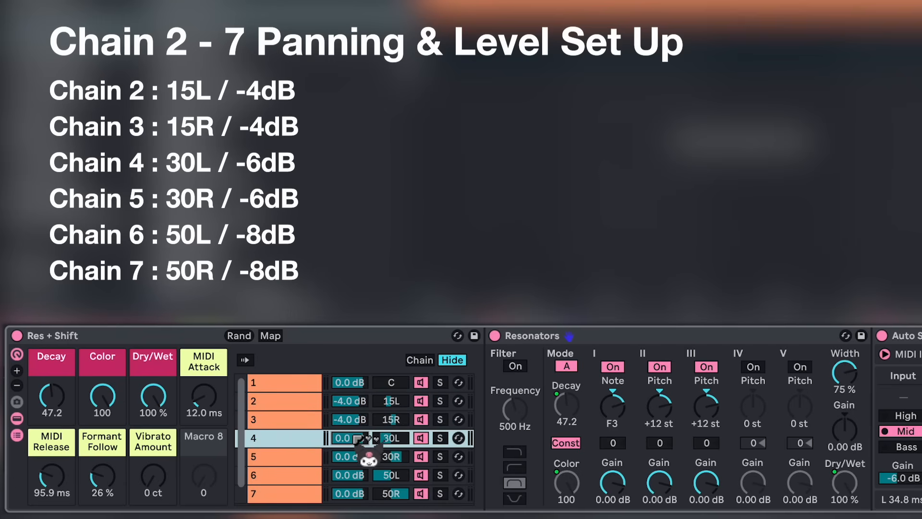
{"action": "key", "text": "Return"}
{"action": "left_click", "coordinate": [358, 456]}
{"action": "type", "text": "-"}
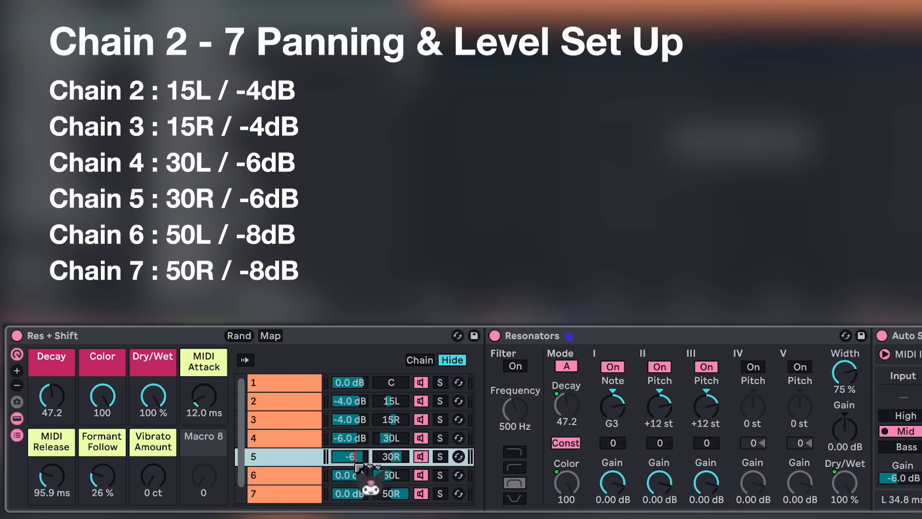
{"action": "type", "text": "6"}
{"action": "key", "text": "Return"}
Step: Set the volume of chains 6 and 7 in the Res + Shift rack to -8 dB
{"action": "left_click", "coordinate": [358, 475]}
{"action": "key", "text": "Return"}
{"action": "left_click", "coordinate": [358, 495]}
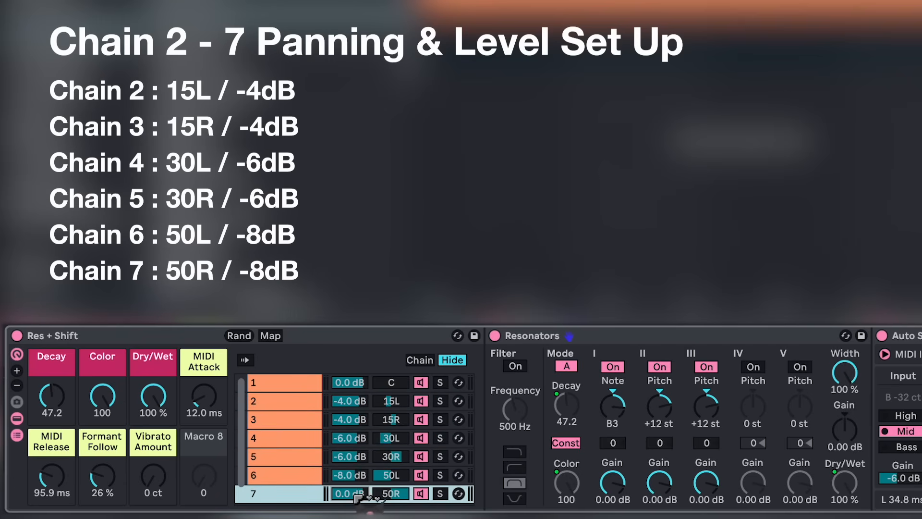
{"action": "type", "text": "-8"}
{"action": "key", "text": "Return"}
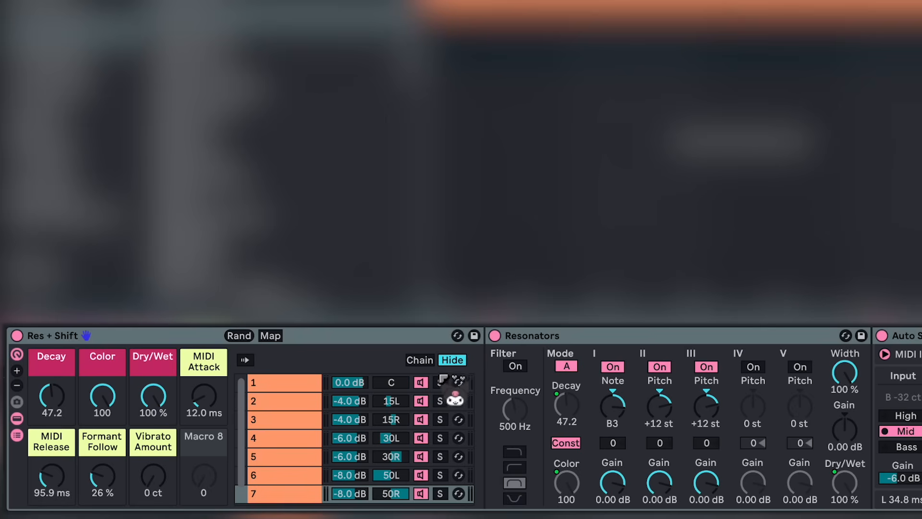
Step: Map the Speaker On switches of chains 2, 3 and 4 to the rack's eighth macro
{"action": "right_click", "coordinate": [425, 404]}
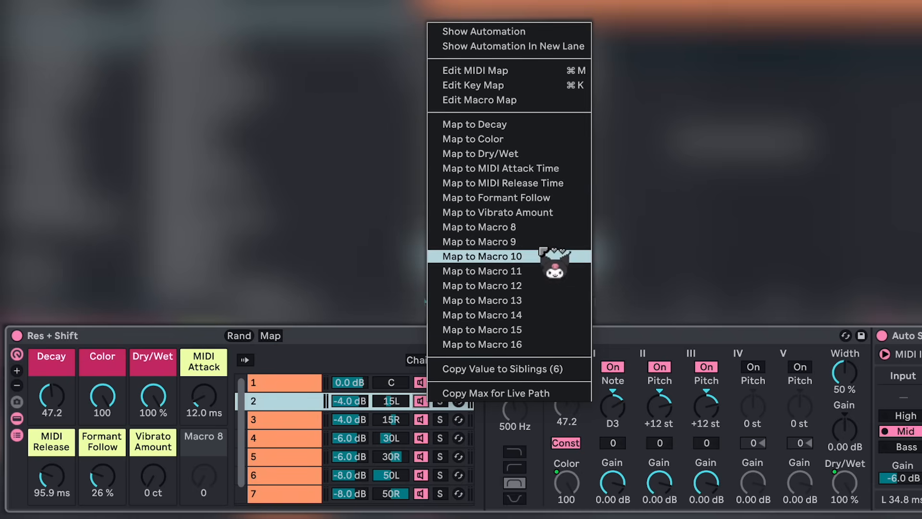
{"action": "left_click", "coordinate": [480, 227]}
{"action": "right_click", "coordinate": [428, 424]}
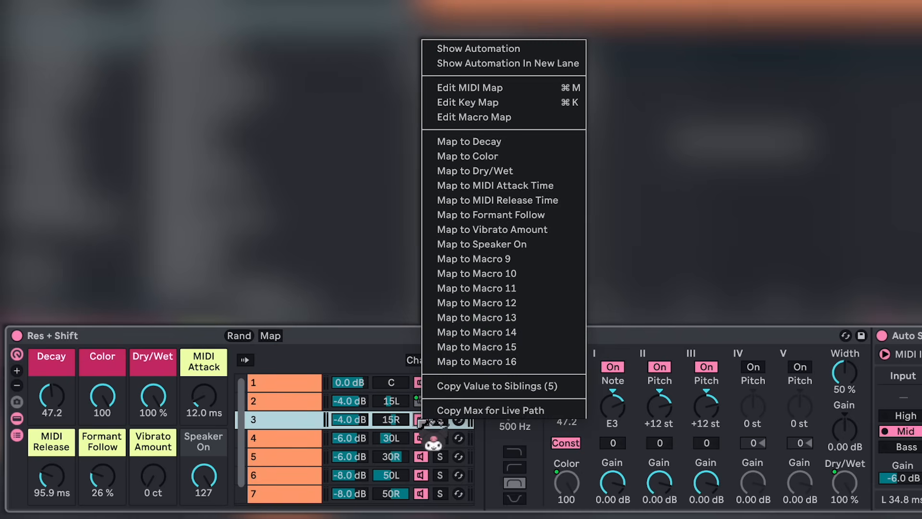
{"action": "left_click", "coordinate": [479, 258]}
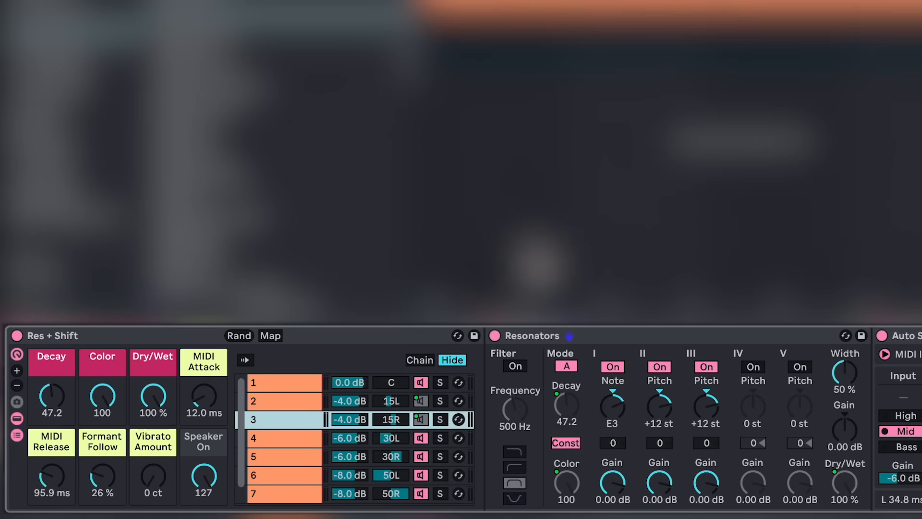
{"action": "right_click", "coordinate": [423, 439]}
{"action": "left_click", "coordinate": [480, 287]}
Step: Map the Speaker On switches of chains 5, 6 and 7 to the same eighth macro
{"action": "right_click", "coordinate": [422, 456]}
{"action": "left_click", "coordinate": [480, 323]}
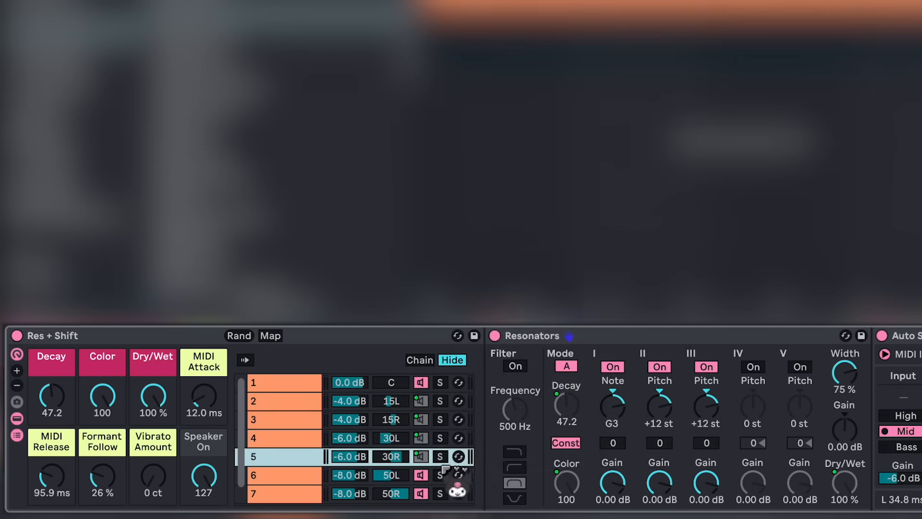
{"action": "right_click", "coordinate": [423, 475]}
{"action": "left_click", "coordinate": [560, 325]}
{"action": "right_click", "coordinate": [423, 493]}
{"action": "left_click", "coordinate": [566, 331]}
Step: Rename the Speaker On macro to Voices and colour it blue
{"action": "left_click", "coordinate": [211, 439]}
{"action": "key", "text": "ctrl+r"}
{"action": "right_click", "coordinate": [212, 439]}
{"action": "left_click", "coordinate": [398, 396]}
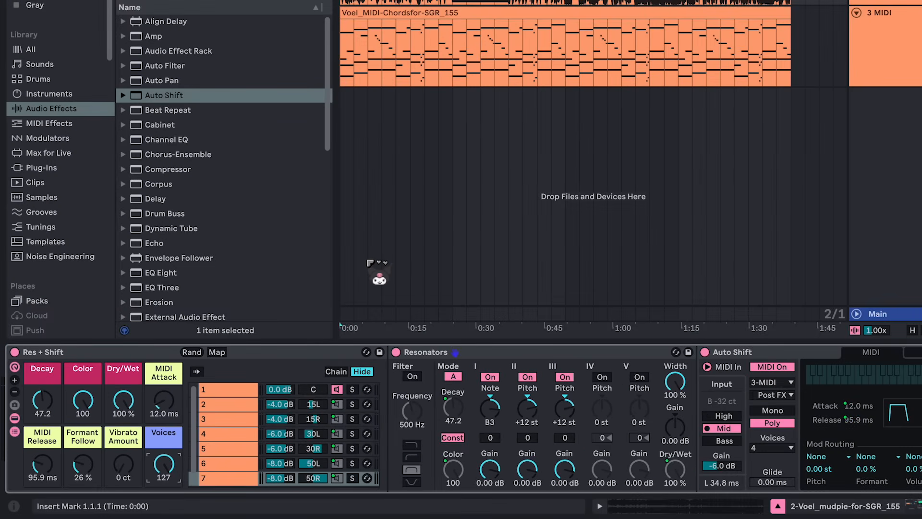
Step: Set the minimum of the Voices macro mappings to 32 for chains 2 and 3 and to 96 for chains 6 and 7
{"action": "left_click", "coordinate": [217, 353]}
{"action": "left_click", "coordinate": [353, 258]}
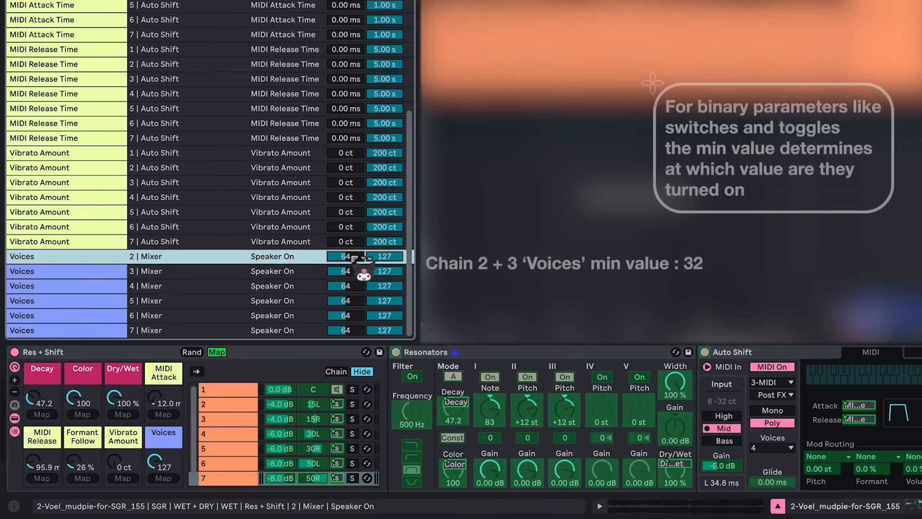
{"action": "left_click", "coordinate": [358, 270]}
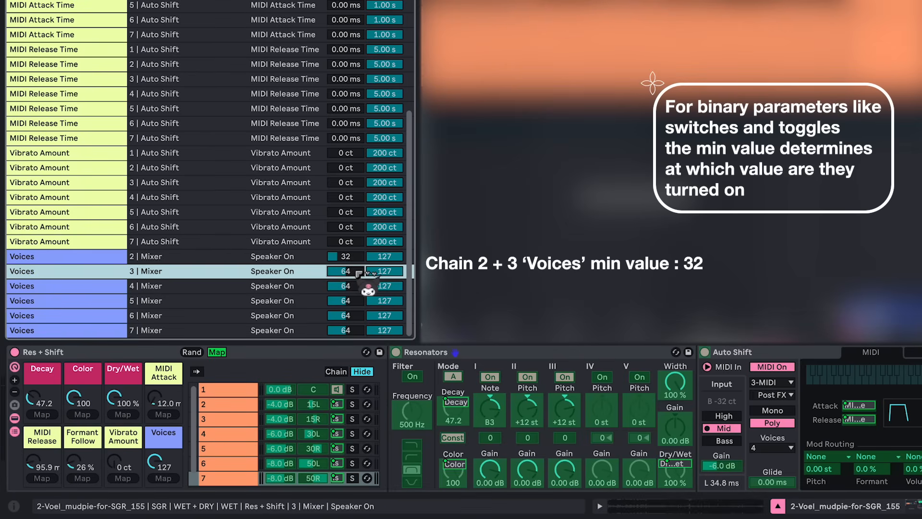
{"action": "left_click", "coordinate": [355, 316]}
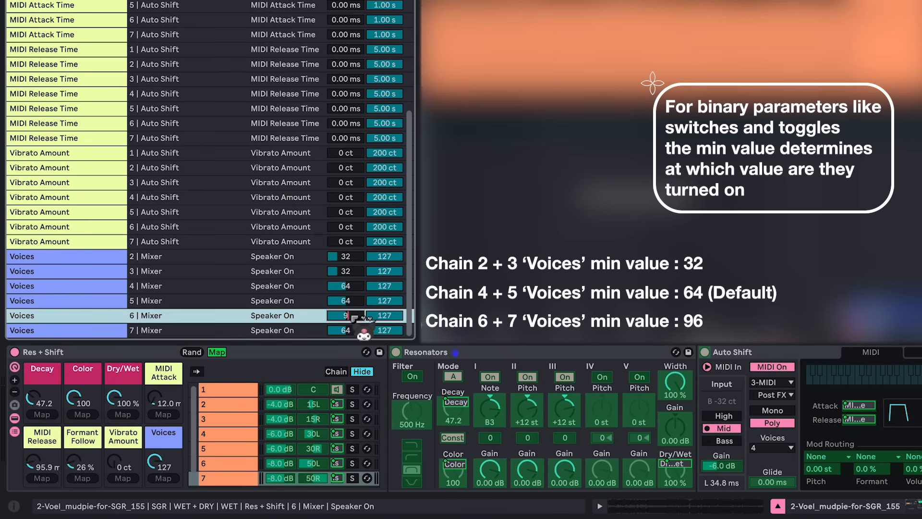
{"action": "left_click", "coordinate": [347, 331]}
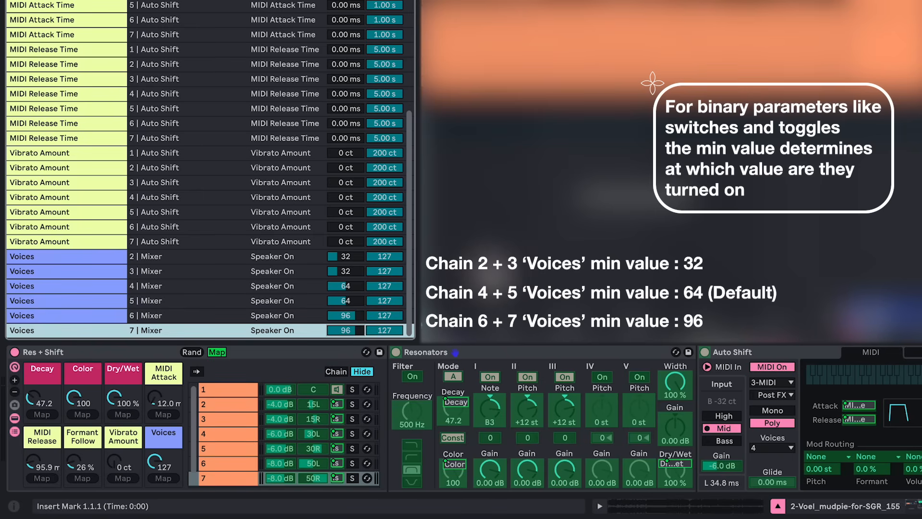
{"action": "left_click", "coordinate": [220, 353]}
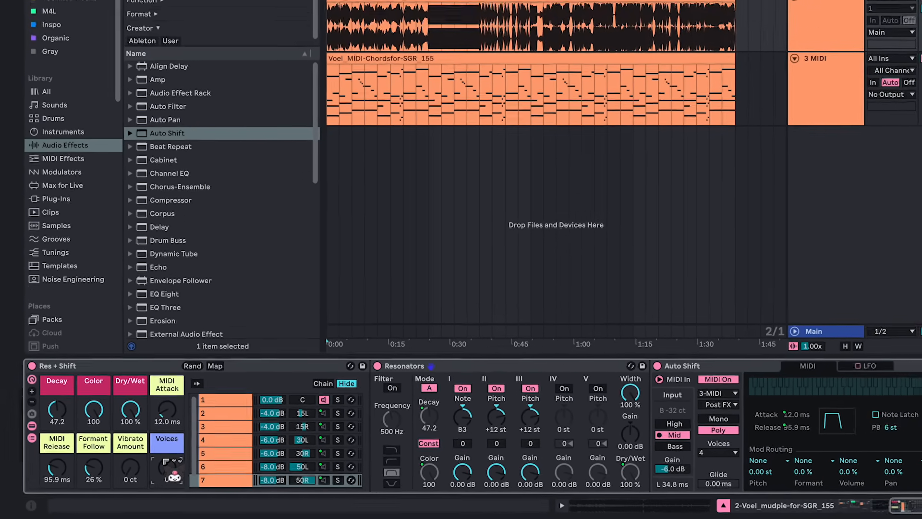
{"action": "scroll", "coordinate": [161, 456], "scroll_direction": "left", "scroll_amount": 10}
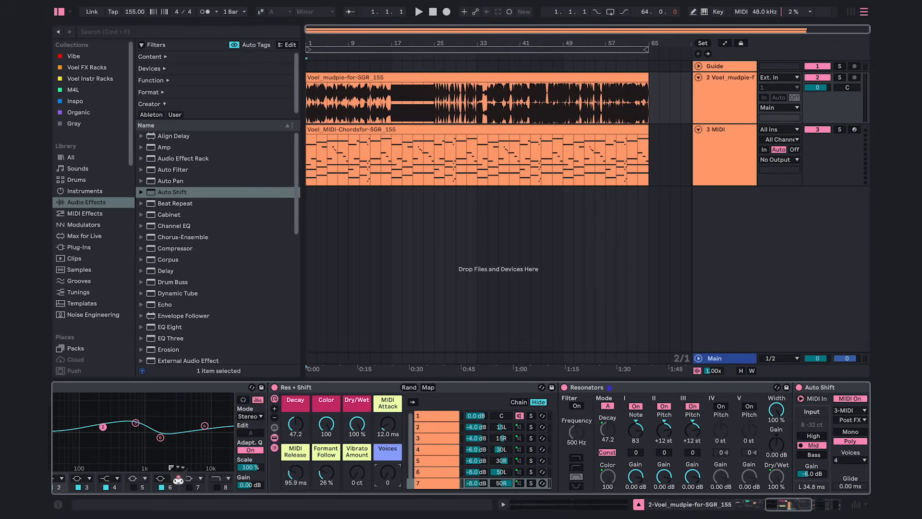
Step: Map the Decay, Color, Dry/Wet and MIDI Attack macros of the Res + Shift rack to Macros 3 to 6 of the WET + DRY rack
{"action": "scroll", "coordinate": [178, 480], "scroll_direction": "left", "scroll_amount": 5}
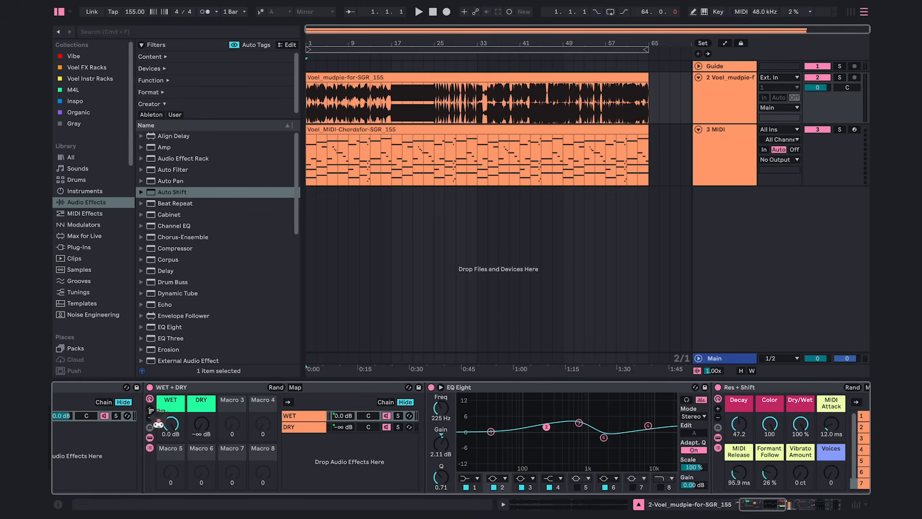
{"action": "scroll", "coordinate": [158, 422], "scroll_direction": "right", "scroll_amount": 2}
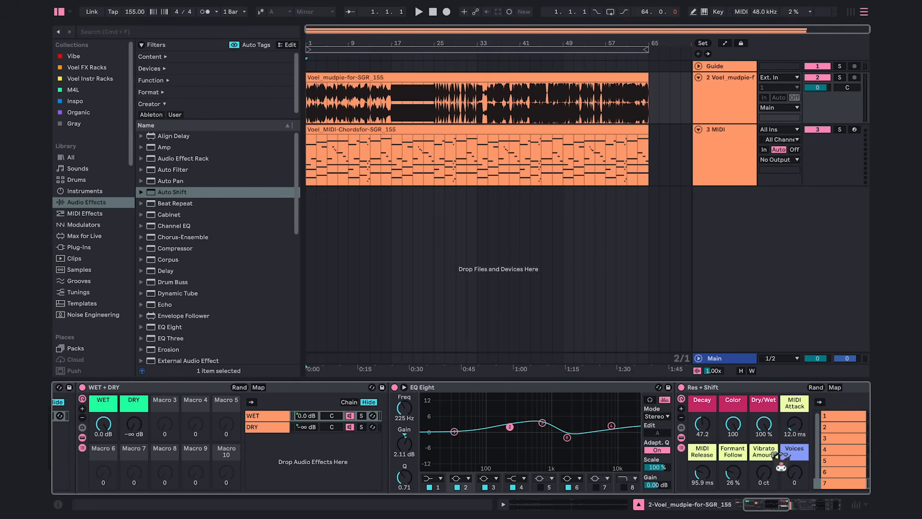
{"action": "right_click", "coordinate": [701, 426]}
{"action": "left_click", "coordinate": [718, 188]}
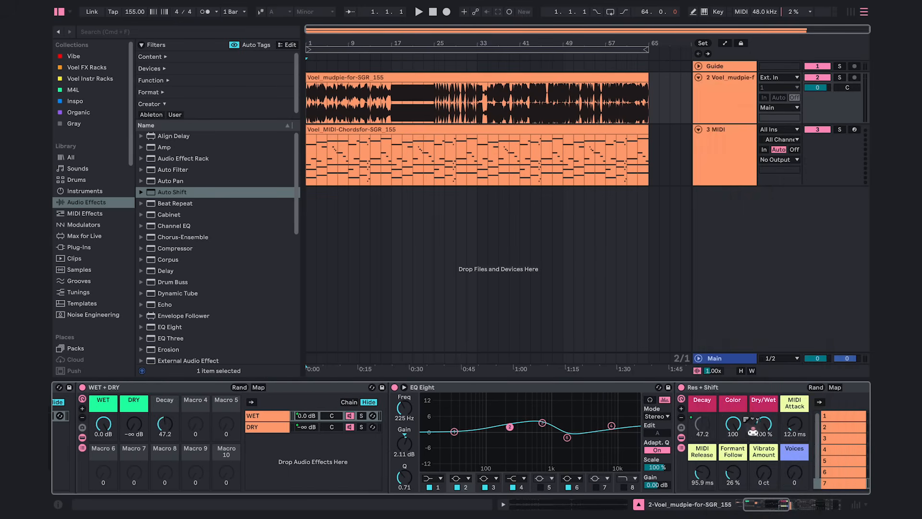
{"action": "right_click", "coordinate": [733, 426]}
{"action": "left_click", "coordinate": [687, 198]}
{"action": "right_click", "coordinate": [763, 424]}
{"action": "left_click", "coordinate": [710, 206]}
{"action": "right_click", "coordinate": [795, 425]}
{"action": "left_click", "coordinate": [716, 215]}
Step: Map the MIDI Release, Formant Follow, Vibrato Amount and Voices macros to Macros 7 to 10 of the WET + DRY rack
{"action": "right_click", "coordinate": [704, 475]}
{"action": "left_click", "coordinate": [725, 173]}
{"action": "right_click", "coordinate": [733, 474]}
{"action": "left_click", "coordinate": [669, 201]}
{"action": "right_click", "coordinate": [764, 475]}
{"action": "left_click", "coordinate": [706, 196]}
{"action": "right_click", "coordinate": [794, 472]}
{"action": "left_click", "coordinate": [778, 219]}
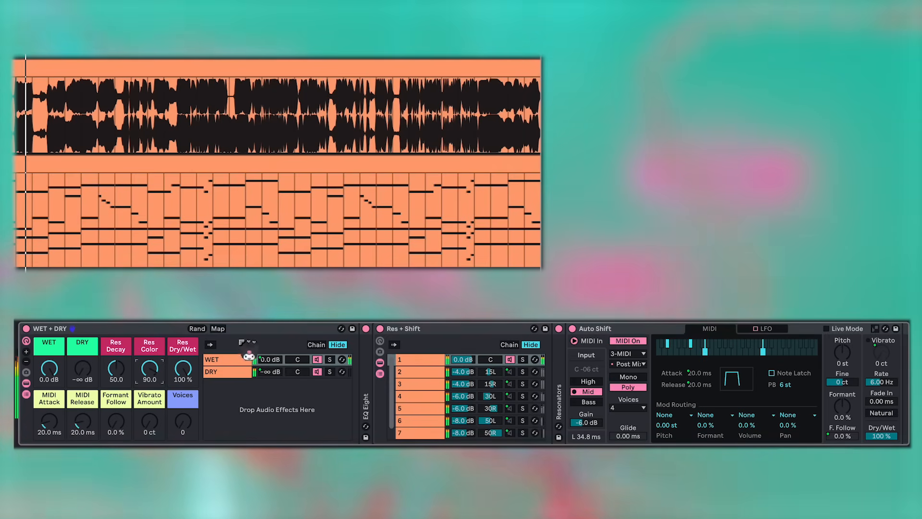
Step: During playback, set Voices to 127, Res Decay to about 41, Formant Follow to 43 % and Vibrato Amount to 15 ct
{"action": "left_click_drag", "start_coordinate": [183, 422], "coordinate": [116, 375]}
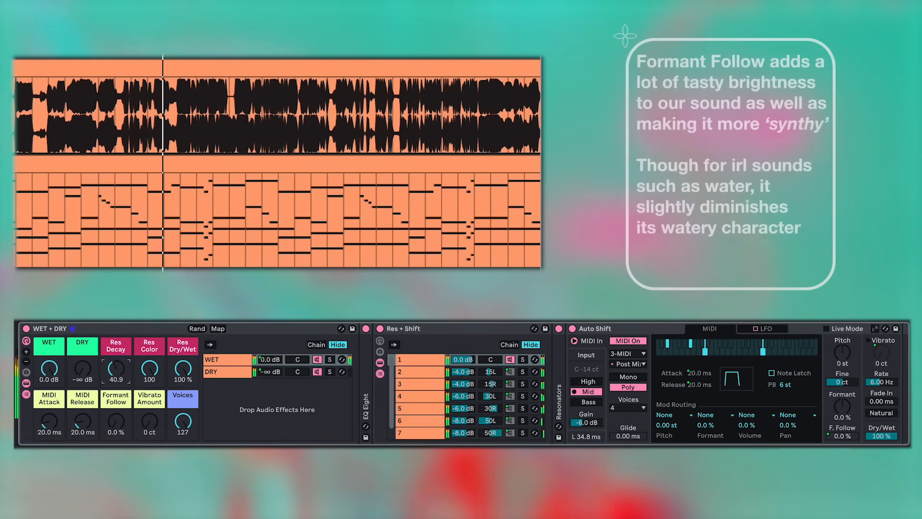
{"action": "left_click", "coordinate": [152, 423]}
{"action": "left_click_drag", "start_coordinate": [152, 424], "coordinate": [116, 400]}
Step: Set the MIDI Attack macro to 12 ms and the MIDI Release macro to 75 ms
{"action": "left_click", "coordinate": [54, 422]}
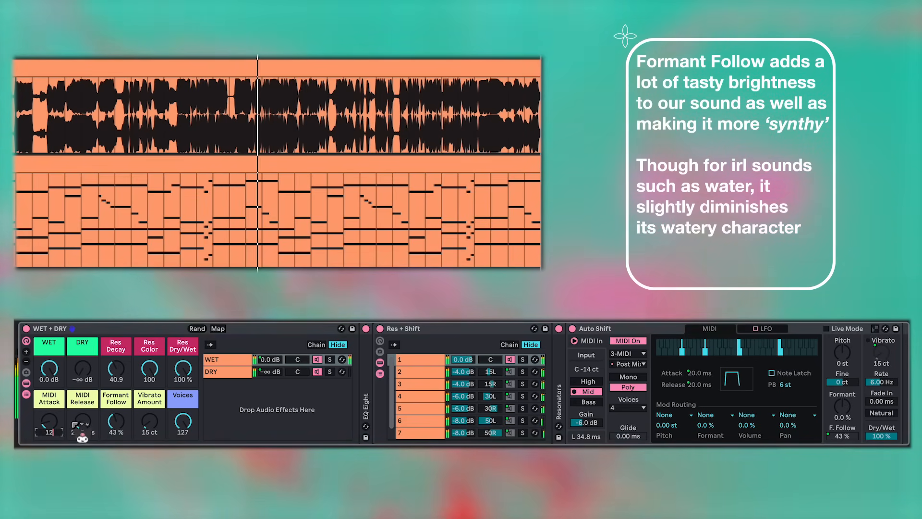
{"action": "type", "text": "12"}
{"action": "key", "text": "Return"}
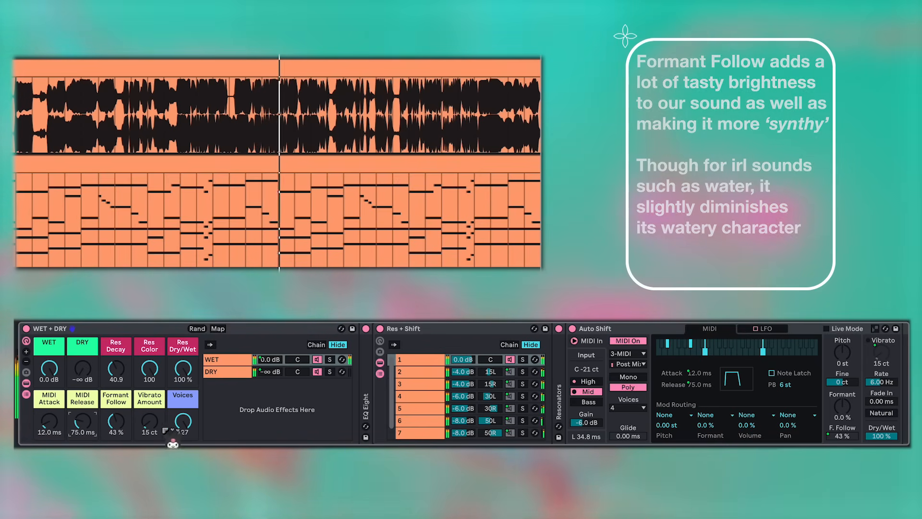
Step: Try the Voices macro, lower Formant Follow to 0 % and set Res Decay to 50
{"action": "mouse_move", "coordinate": [182, 422]}
{"action": "left_mouse_down"}
{"action": "mouse_move", "coordinate": [182, 487]}
{"action": "mouse_move", "coordinate": [182, 426]}
{"action": "left_mouse_up"}
{"action": "left_click_drag", "start_coordinate": [115, 424], "coordinate": [116, 451]}
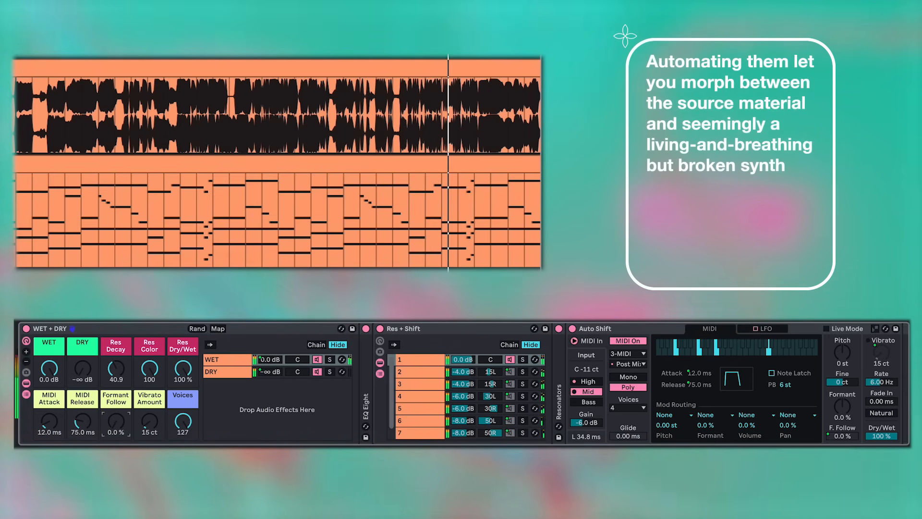
{"action": "mouse_move", "coordinate": [117, 373]}
{"action": "left_mouse_down"}
{"action": "mouse_move", "coordinate": [117, 351]}
{"action": "mouse_move", "coordinate": [117, 383]}
{"action": "left_mouse_up"}
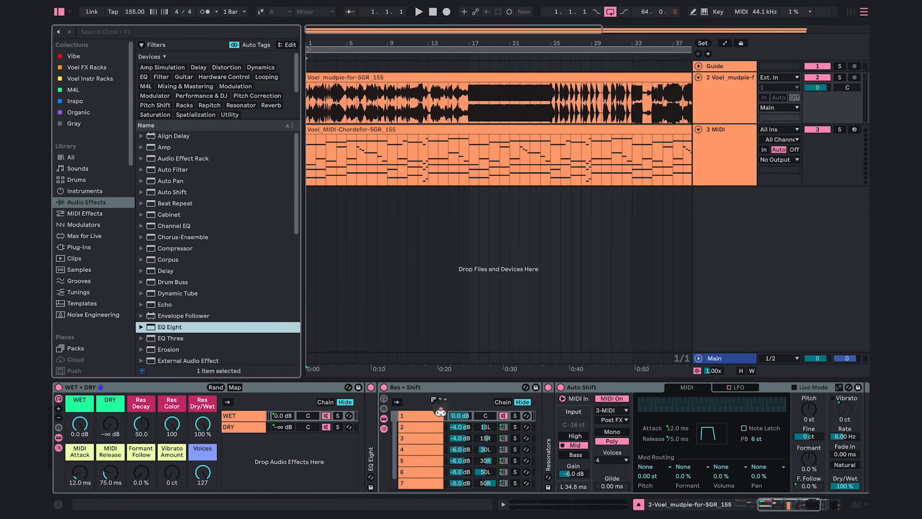
Step: Collapse the Res + Shift rack and add two EQ Eight devices after it in the WET chain
{"action": "double_click", "coordinate": [437, 388]}
{"action": "left_click_drag", "start_coordinate": [218, 328], "coordinate": [395, 438]}
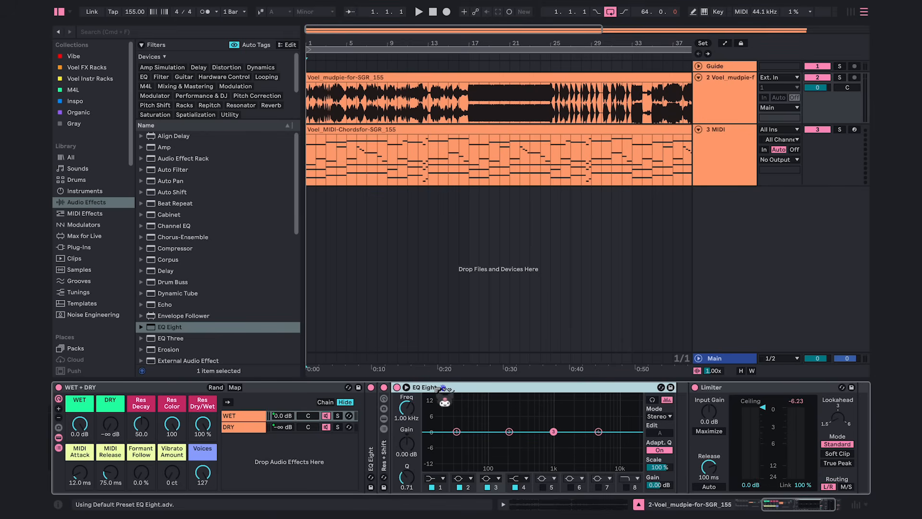
{"action": "left_click_drag", "start_coordinate": [443, 387], "coordinate": [445, 390]}
Step: Add a Utility device after the second EQ Eight in the WET chain
{"action": "scroll", "coordinate": [185, 283], "scroll_direction": "down", "scroll_amount": 6}
{"action": "left_click", "coordinate": [174, 336]}
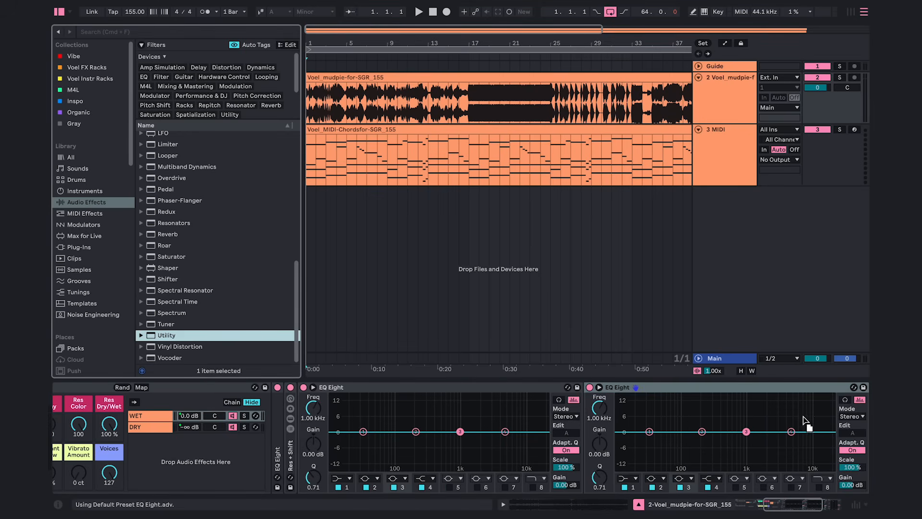
{"action": "left_click_drag", "start_coordinate": [805, 421], "coordinate": [817, 439]}
{"action": "left_click_drag", "start_coordinate": [741, 450], "coordinate": [743, 452]}
Step: In the first new EQ Eight, lower band 1 by about 4 dB and cut band 2 by about 2.4 dB at 337 Hz with Q 3.76
{"action": "left_click", "coordinate": [239, 431]}
{"action": "left_click_drag", "start_coordinate": [196, 394], "coordinate": [196, 397]}
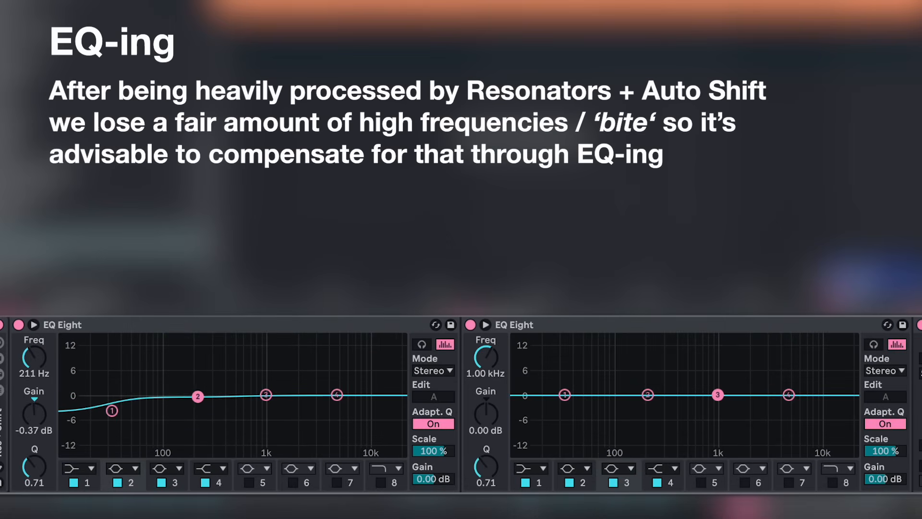
{"action": "left_click_drag", "start_coordinate": [34, 466], "coordinate": [34, 460]}
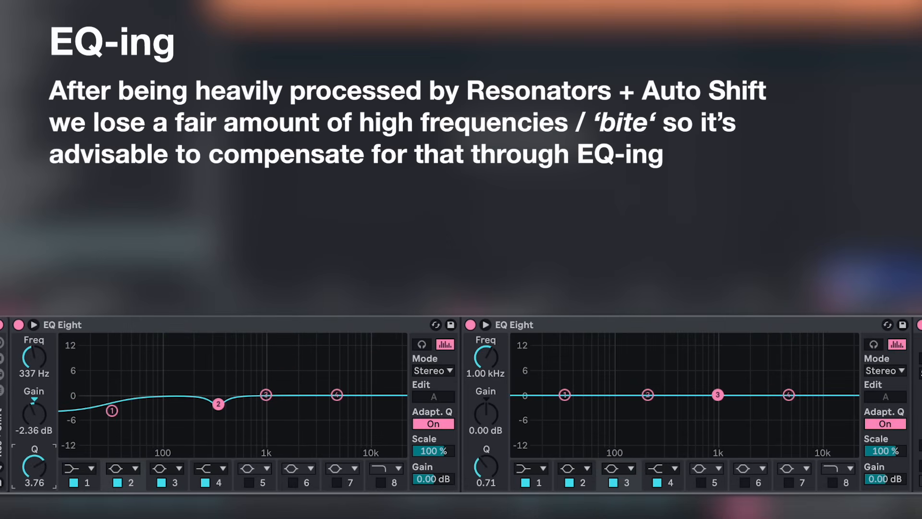
Step: Boost band 3 by about 2 dB near 1 kHz and set band 4 to 4.00 kHz, 5.58 dB and Q 0.50
{"action": "left_click_drag", "start_coordinate": [265, 395], "coordinate": [265, 391]}
{"action": "left_click_drag", "start_coordinate": [337, 395], "coordinate": [332, 383]}
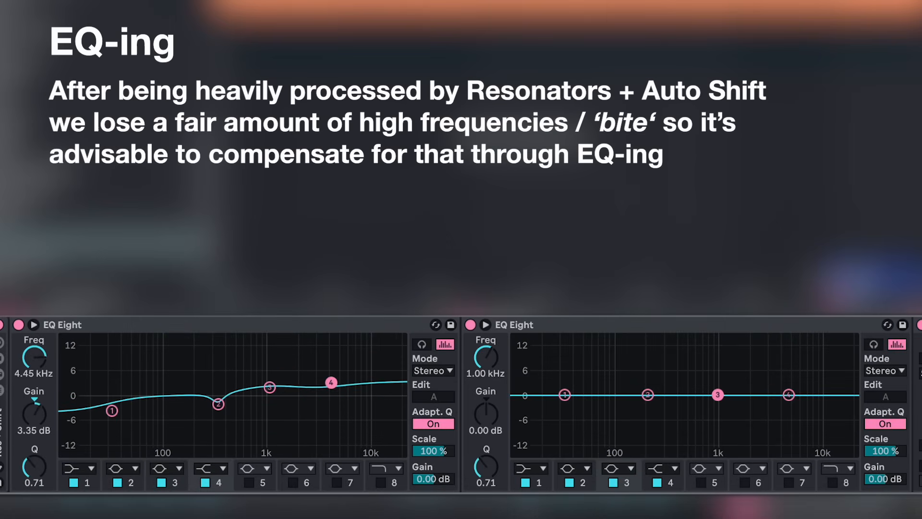
{"action": "left_click_drag", "start_coordinate": [35, 467], "coordinate": [36, 480]}
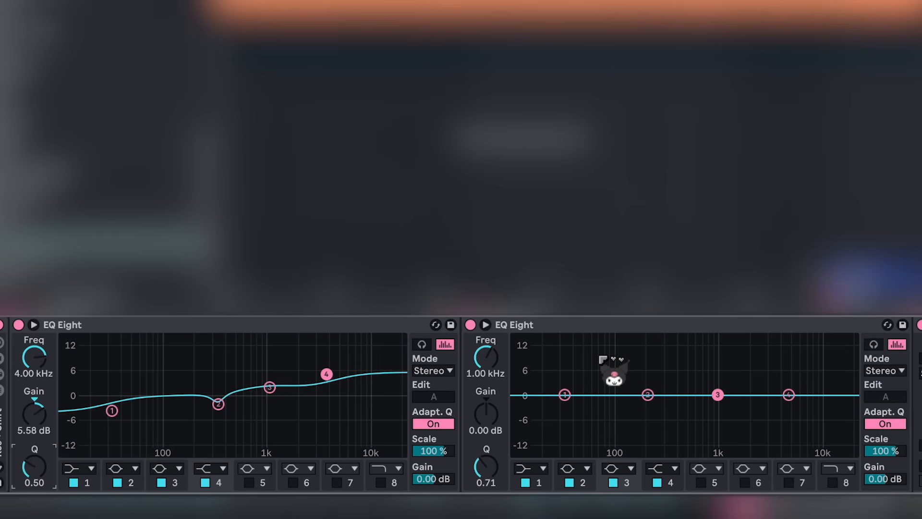
Step: Turn off bands 2, 3 and 4 of the second new EQ Eight and turn on band 8
{"action": "left_click", "coordinate": [569, 482]}
{"action": "left_click", "coordinate": [614, 482]}
{"action": "left_click", "coordinate": [657, 482]}
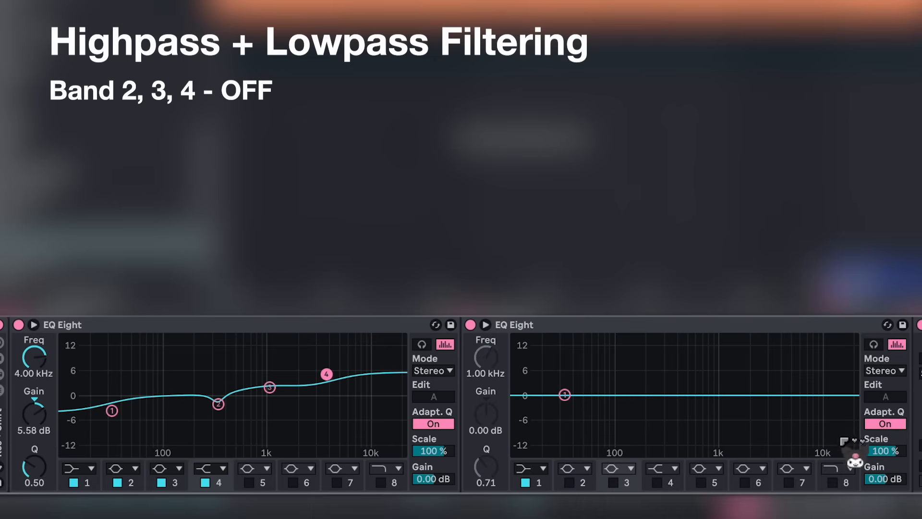
{"action": "left_click", "coordinate": [832, 482]}
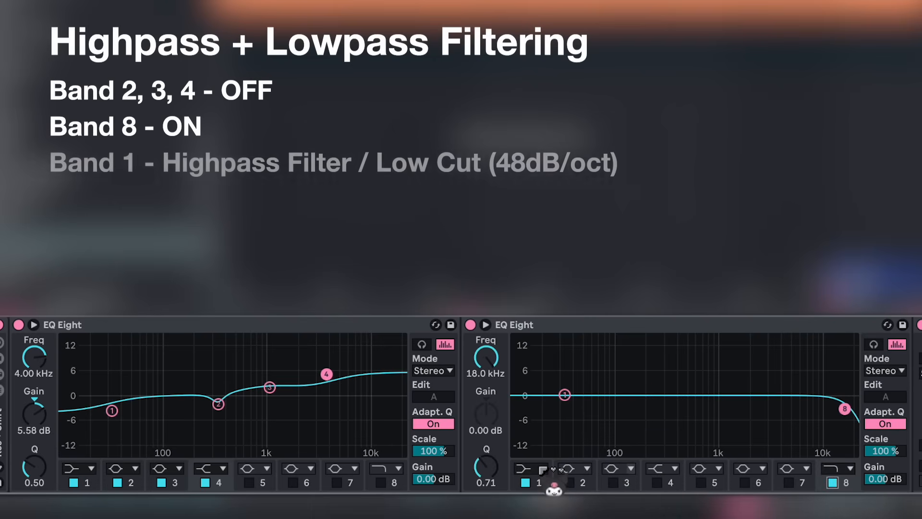
Step: Set band 1 of that EQ Eight to a 48 dB/oct low cut and rename the device HPF + LPF
{"action": "left_click", "coordinate": [530, 468]}
{"action": "left_click", "coordinate": [533, 360]}
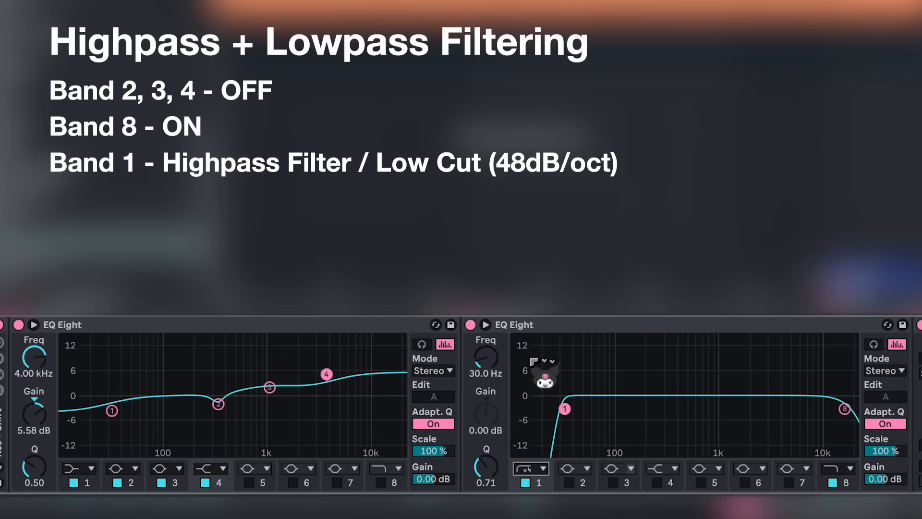
{"action": "left_click", "coordinate": [658, 326]}
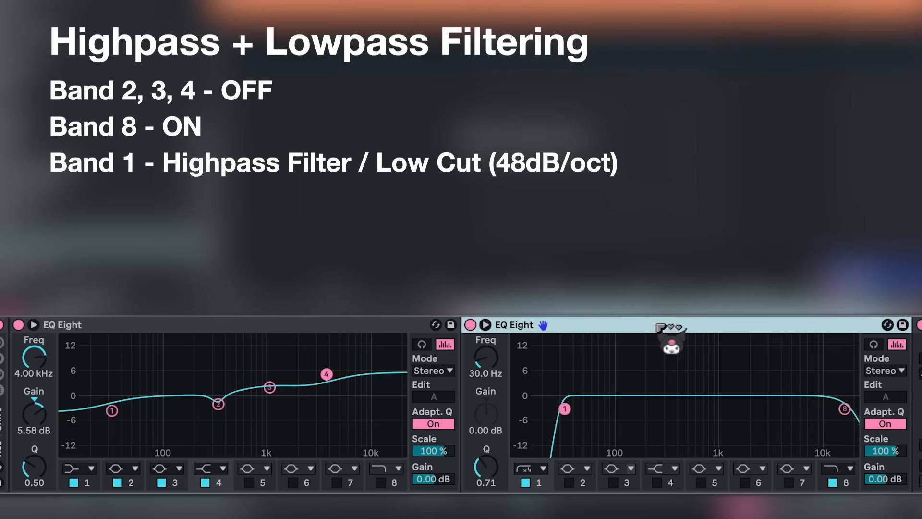
{"action": "key", "text": "ctrl+r"}
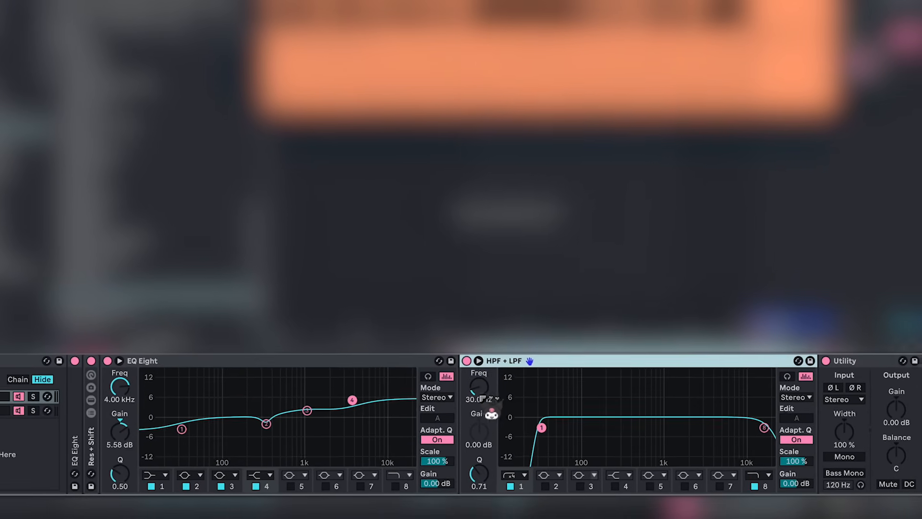
Step: Map the band 1 frequency of HPF + LPF to Macro 11 and its band 8 frequency to Macro 12
{"action": "right_click", "coordinate": [486, 357]}
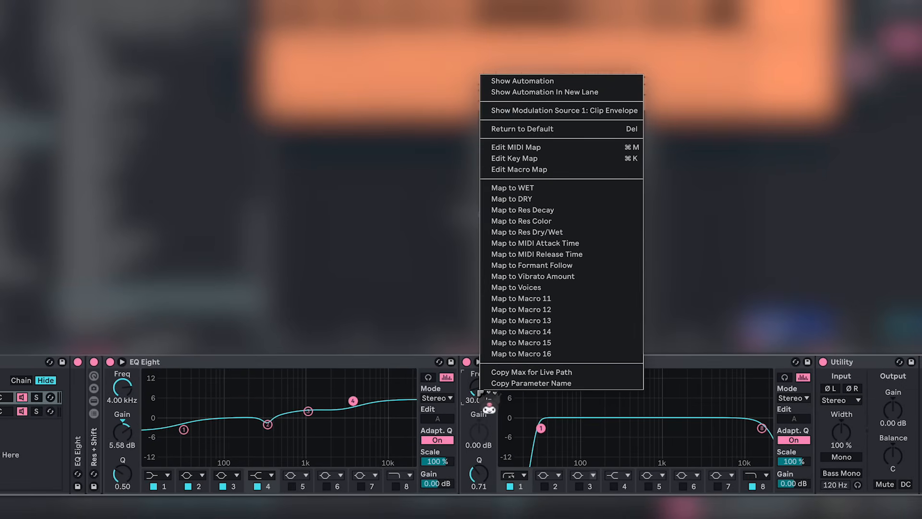
{"action": "left_click", "coordinate": [578, 298]}
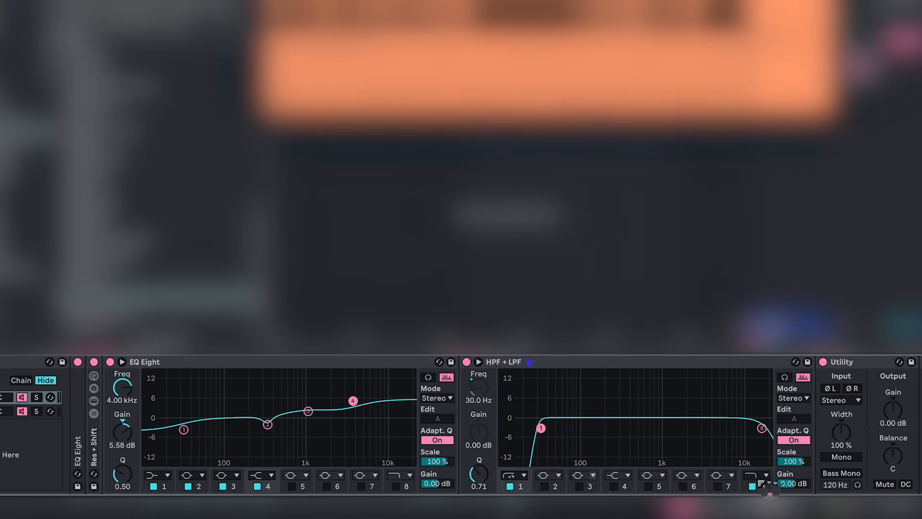
{"action": "right_click", "coordinate": [481, 390]}
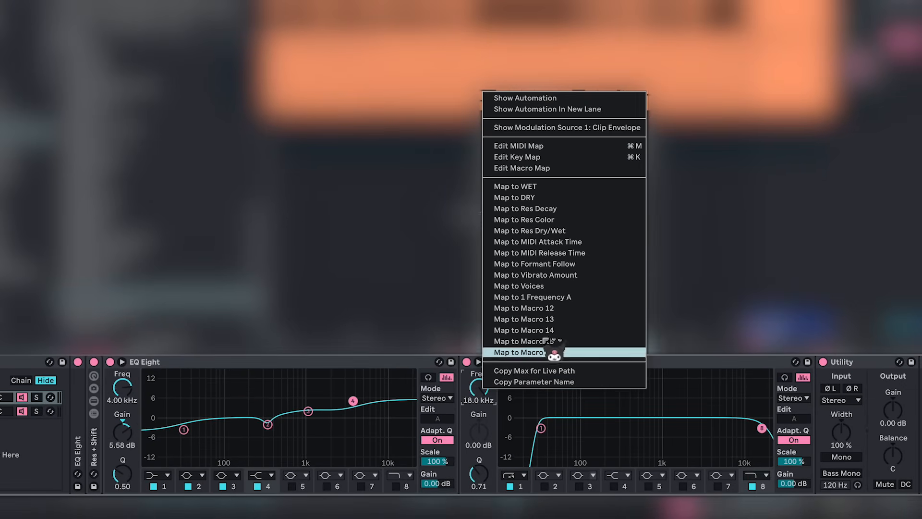
{"action": "left_click", "coordinate": [561, 308]}
Step: Show two more macros on the WET + DRY rack, rename them HPF and LPF and colour both orange
{"action": "scroll", "coordinate": [569, 388], "scroll_direction": "left", "scroll_amount": 12}
{"action": "scroll", "coordinate": [570, 388], "scroll_direction": "left", "scroll_amount": 2}
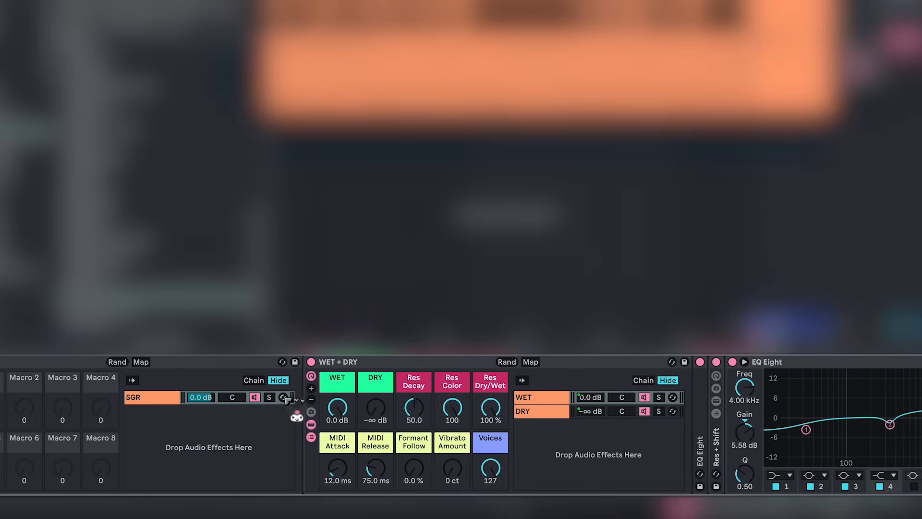
{"action": "left_click", "coordinate": [311, 388]}
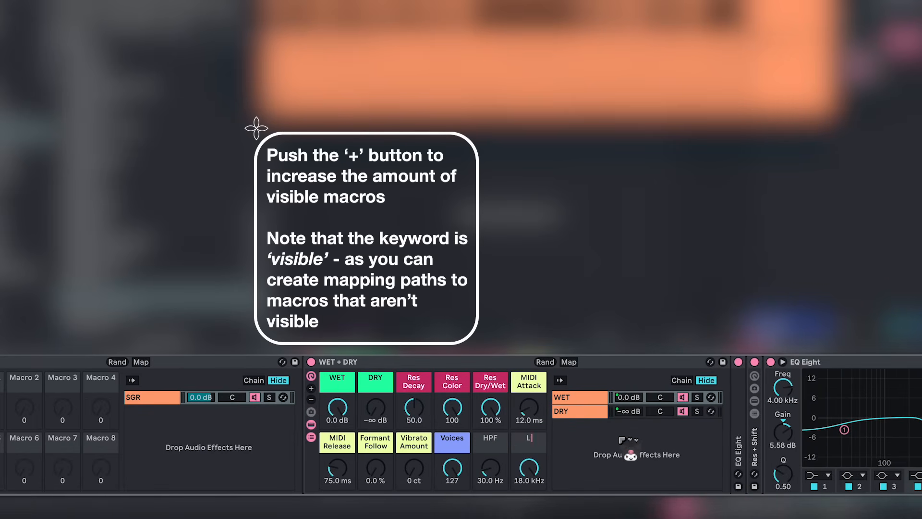
{"action": "right_click", "coordinate": [534, 441]}
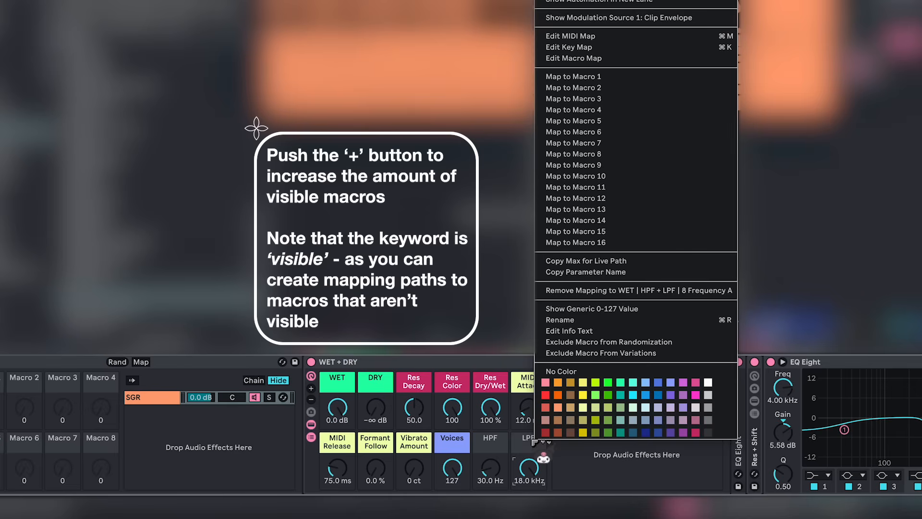
{"action": "left_click", "coordinate": [557, 394]}
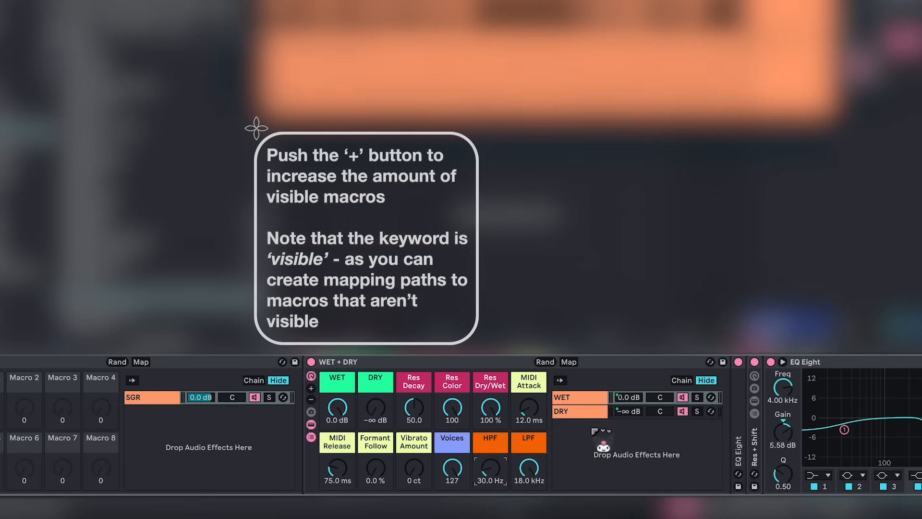
Step: Set the Utility's output gain to -6 dB and hide the chains and devices of the WET + DRY rack
{"action": "scroll", "coordinate": [602, 439], "scroll_direction": "right", "scroll_amount": 10}
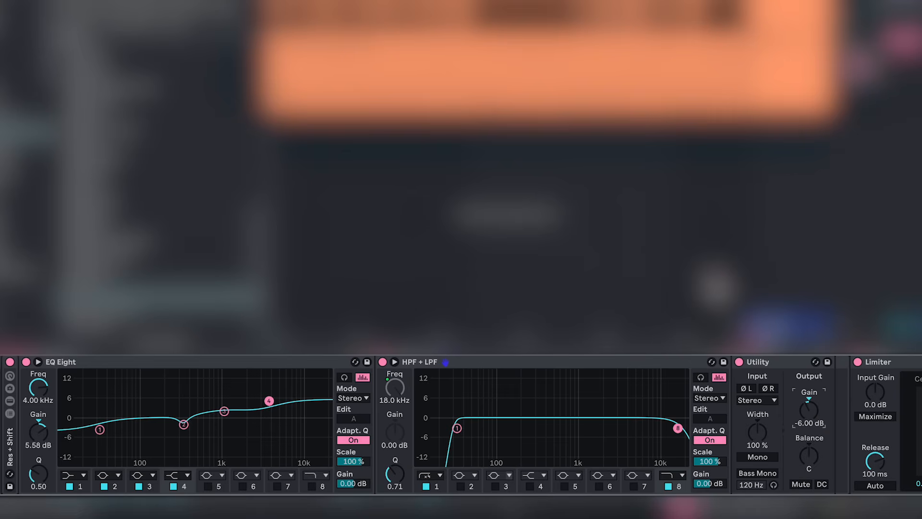
{"action": "scroll", "coordinate": [620, 424], "scroll_direction": "left", "scroll_amount": 10}
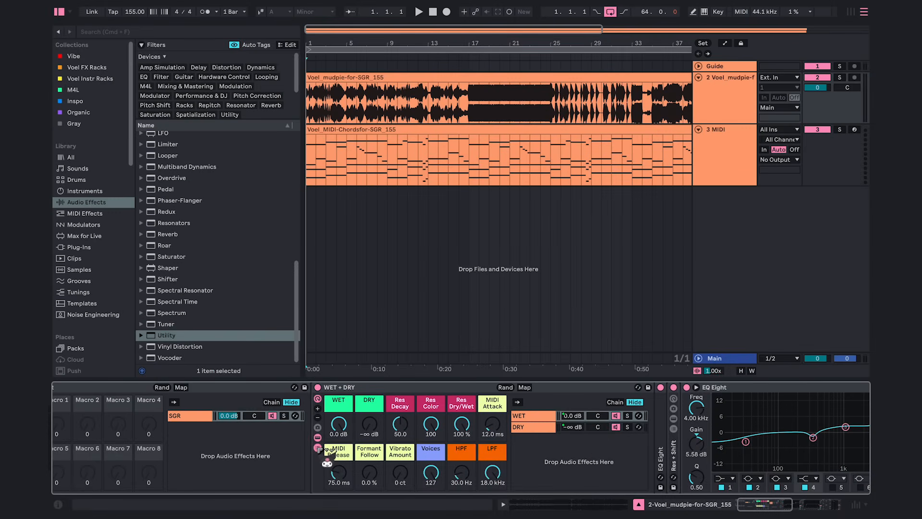
{"action": "left_click", "coordinate": [318, 448]}
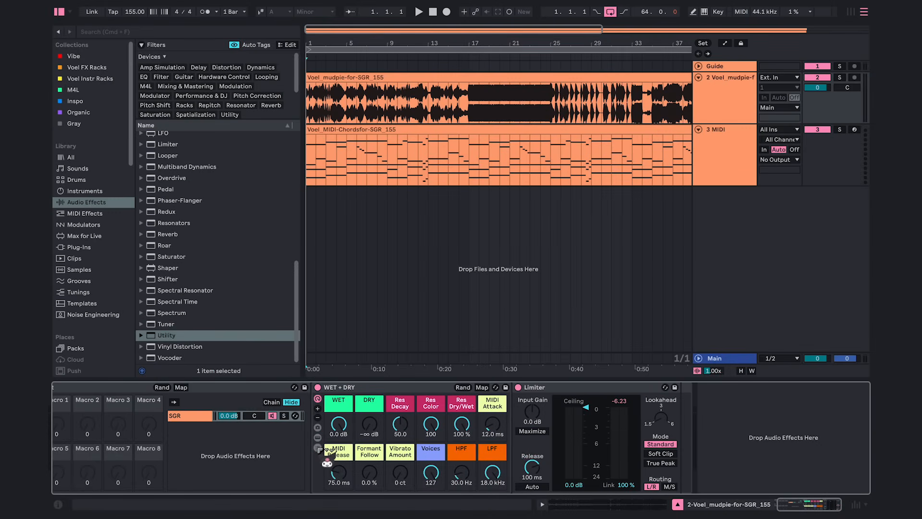
Step: Find Echo and Hybrid Reverb in the library and add them in that order between the WET + DRY rack and the Limiter
{"action": "key", "text": "super+f"}
{"action": "type", "text": "echo"}
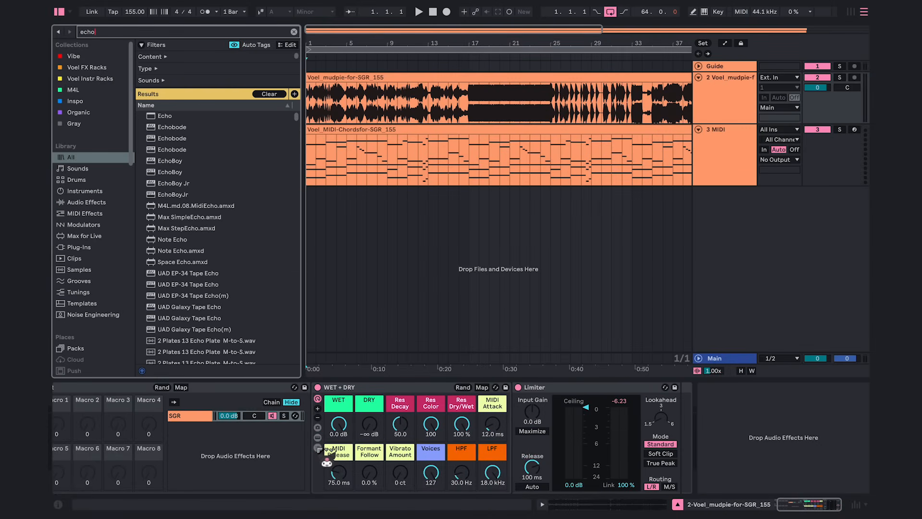
{"action": "left_click", "coordinate": [173, 117]}
{"action": "left_click_drag", "start_coordinate": [505, 342], "coordinate": [516, 422]}
{"action": "key", "text": "super+f"}
{"action": "type", "text": "hybr"}
{"action": "left_click_drag", "start_coordinate": [186, 115], "coordinate": [744, 449]}
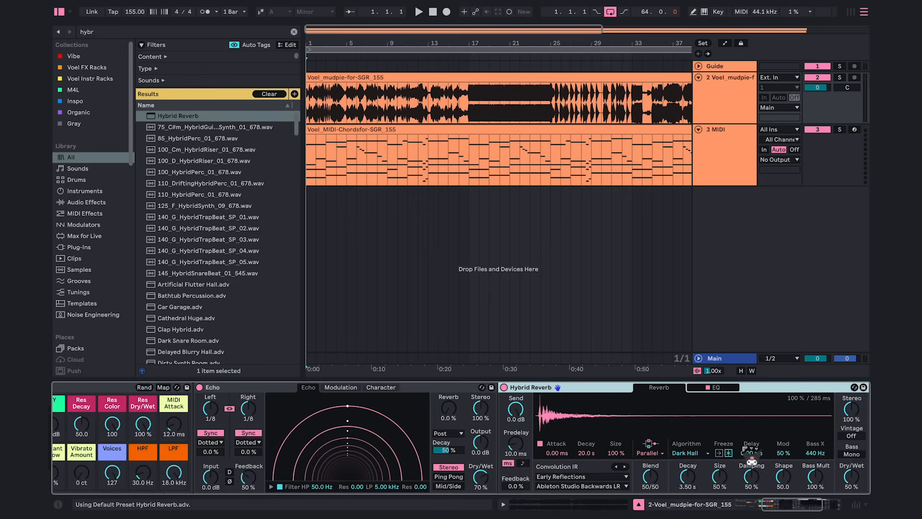
Step: Find OTT and Saturator in the library and add them in that order between Hybrid Reverb and the Limiter
{"action": "key", "text": "super+f"}
{"action": "type", "text": "ott"}
{"action": "left_click_drag", "start_coordinate": [207, 149], "coordinate": [678, 432]}
{"action": "key", "text": "super+f"}
{"action": "type", "text": "saturato"}
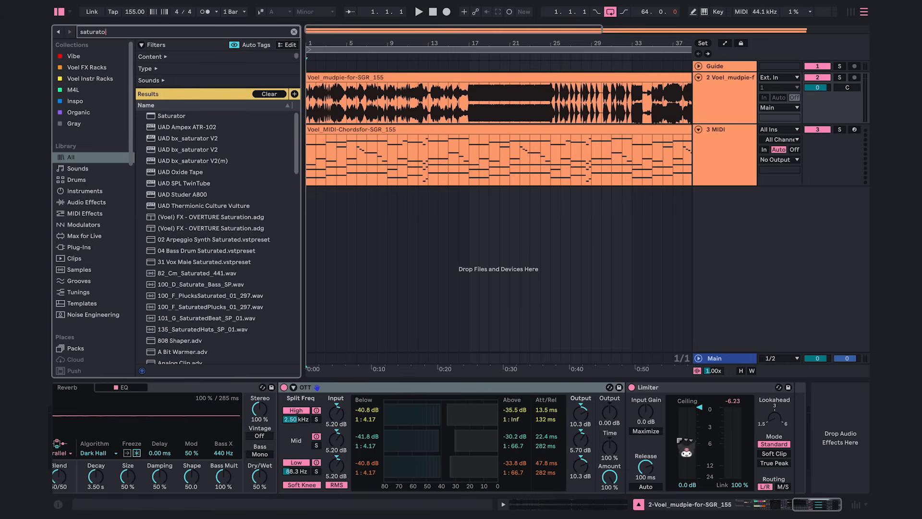
{"action": "type", "text": "r"}
{"action": "key", "text": "Down"}
{"action": "left_click_drag", "start_coordinate": [264, 132], "coordinate": [641, 435]}
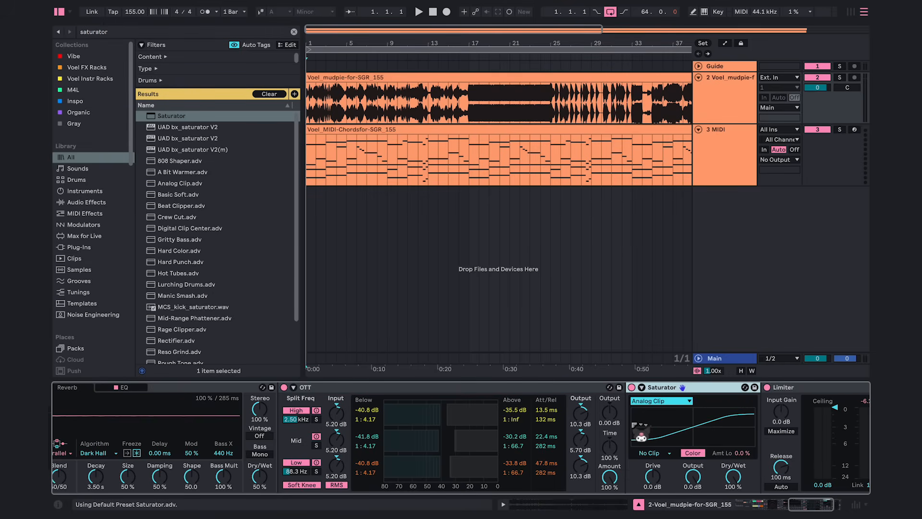
Step: Show Echo's filter display and set its high-pass to 149 Hz and low-pass to 5.72 kHz, both with resonance 0.04
{"action": "scroll", "coordinate": [643, 425], "scroll_direction": "left", "scroll_amount": 10}
{"action": "right_click", "coordinate": [211, 487]}
{"action": "left_click", "coordinate": [210, 487]}
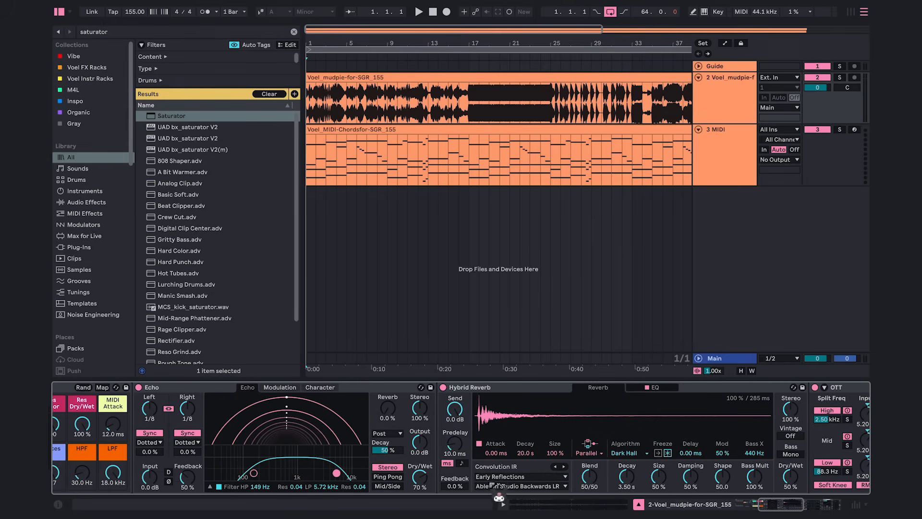
Step: Set Hybrid Reverb to algorithm-only routing with the Shimmer algorithm and a 12.0 ms predelay
{"action": "left_click", "coordinate": [597, 480]}
{"action": "left_click", "coordinate": [624, 452]}
{"action": "left_click", "coordinate": [625, 480]}
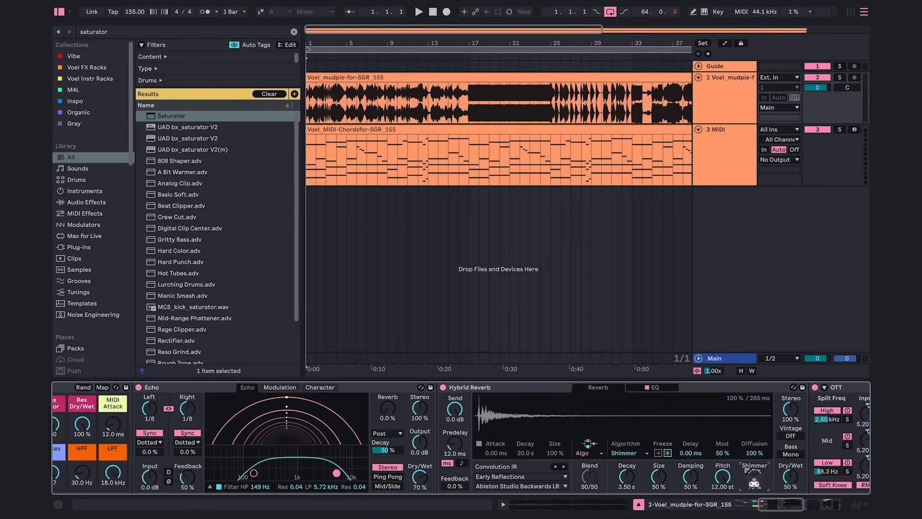
{"action": "scroll", "coordinate": [545, 426], "scroll_direction": "right", "scroll_amount": 10}
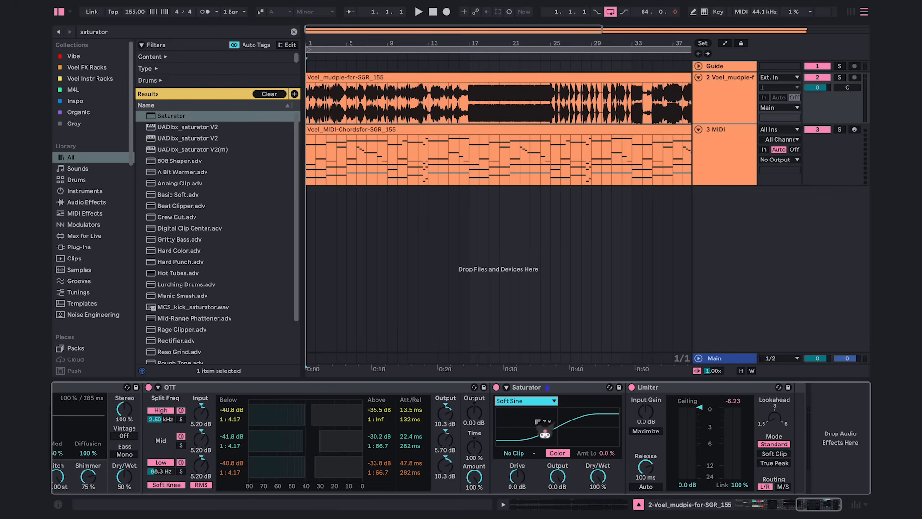
Step: Select the outer SGR rack and expand it to 16 macros
{"action": "scroll", "coordinate": [538, 422], "scroll_direction": "left", "scroll_amount": 15}
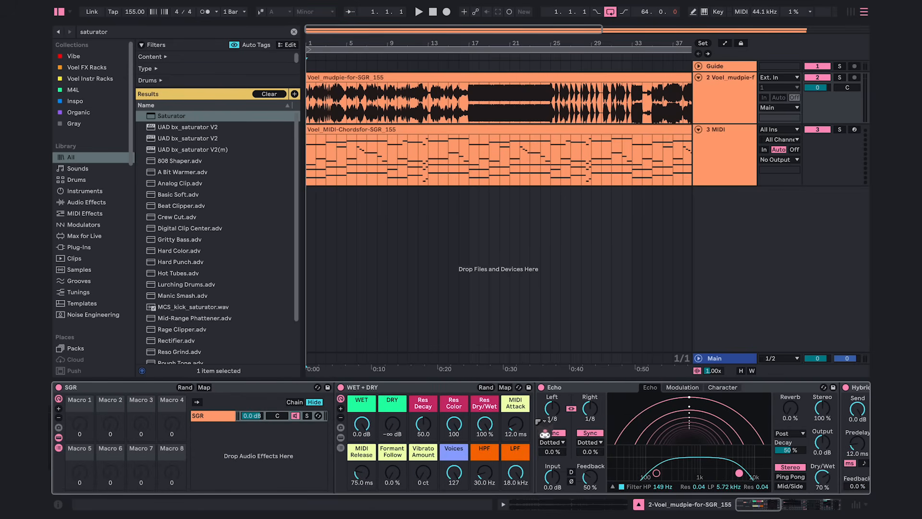
{"action": "left_click", "coordinate": [81, 387]}
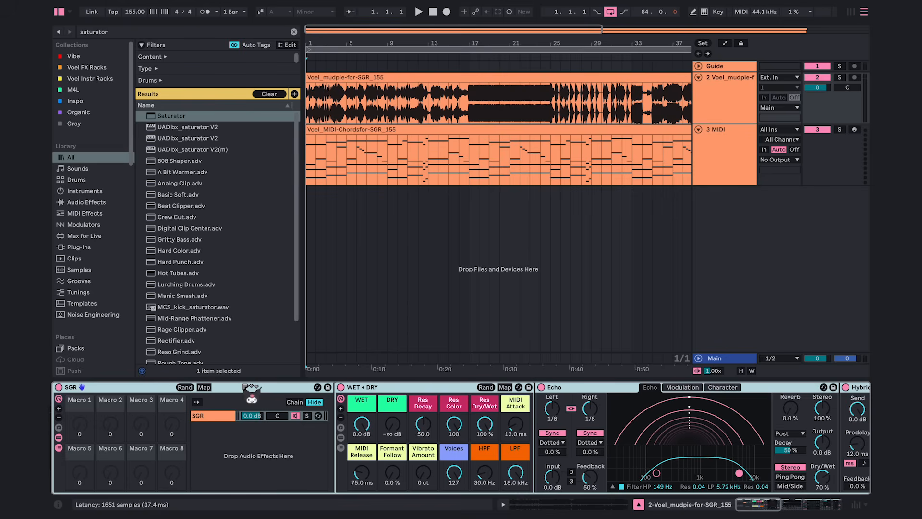
{"action": "left_click", "coordinate": [59, 409]}
{"action": "left_click", "coordinate": [59, 409]}
{"action": "left_click", "coordinate": [59, 409]}
{"action": "left_click", "coordinate": [59, 409]}
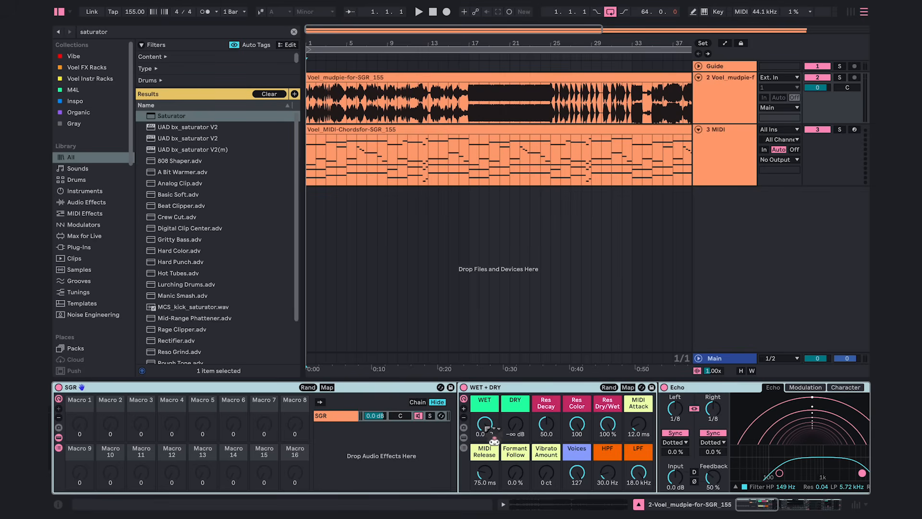
Step: Map the WET + DRY rack's WET macro to SGR Macro 1 and its DRY macro to Macro 2
{"action": "right_click", "coordinate": [486, 427]}
{"action": "left_click", "coordinate": [583, 132]}
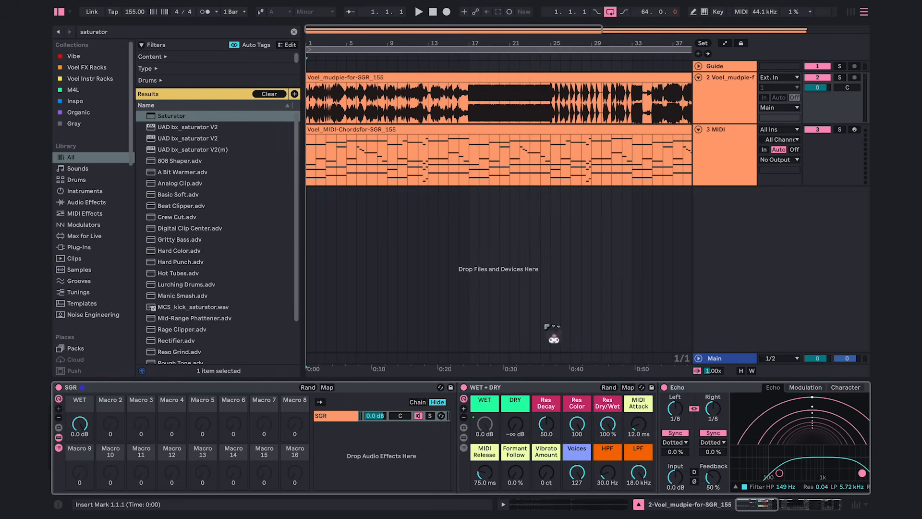
{"action": "right_click", "coordinate": [523, 423]}
{"action": "left_click", "coordinate": [583, 141]}
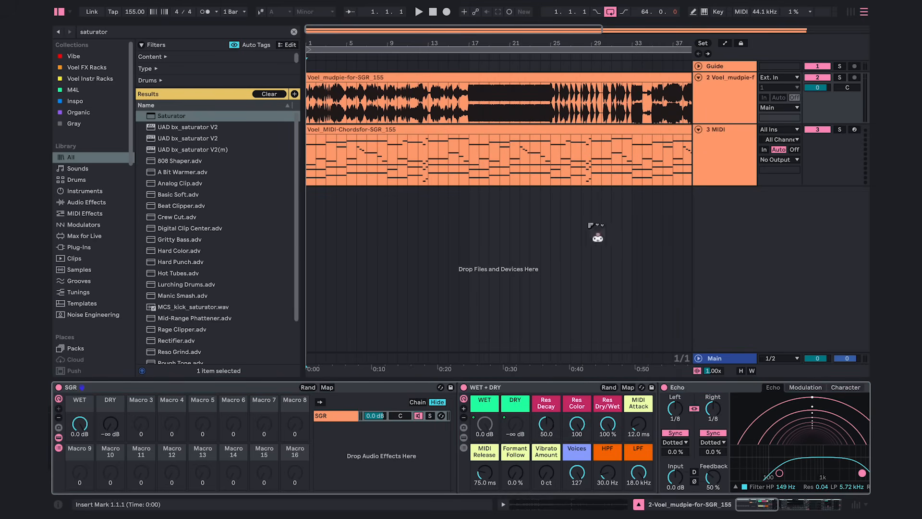
Step: Map the Res, Voices, HPF, LPF, MIDI, Formant Follow and Vibrato Amount macros to SGR macros 3 to 12 in that order and match their colours
{"action": "right_click", "coordinate": [548, 422]}
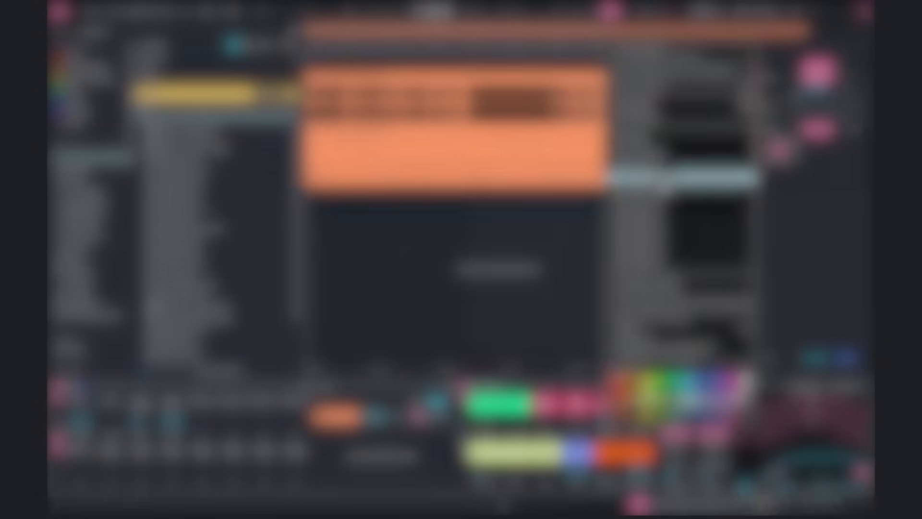
{"action": "left_click", "coordinate": [606, 219]}
{"action": "right_click", "coordinate": [578, 423]}
{"action": "left_click", "coordinate": [634, 218]}
{"action": "right_click", "coordinate": [128, 408]}
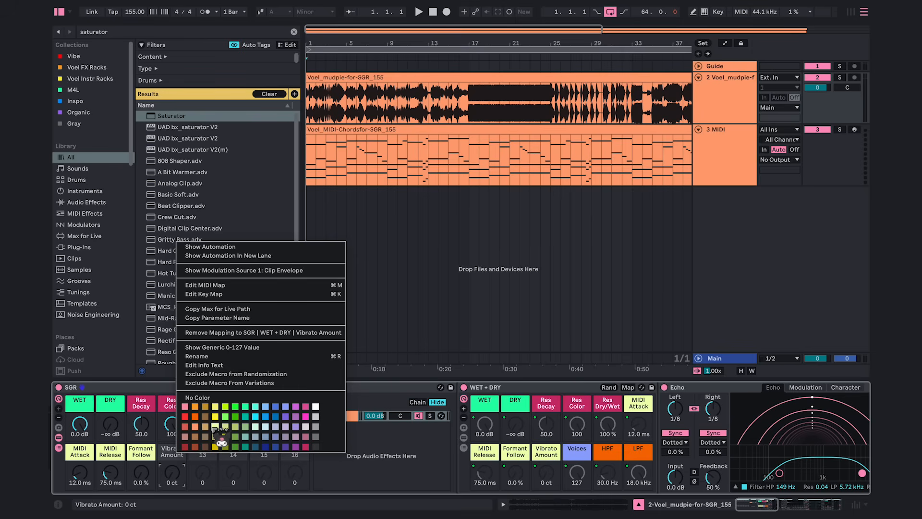
{"action": "left_click", "coordinate": [215, 428]}
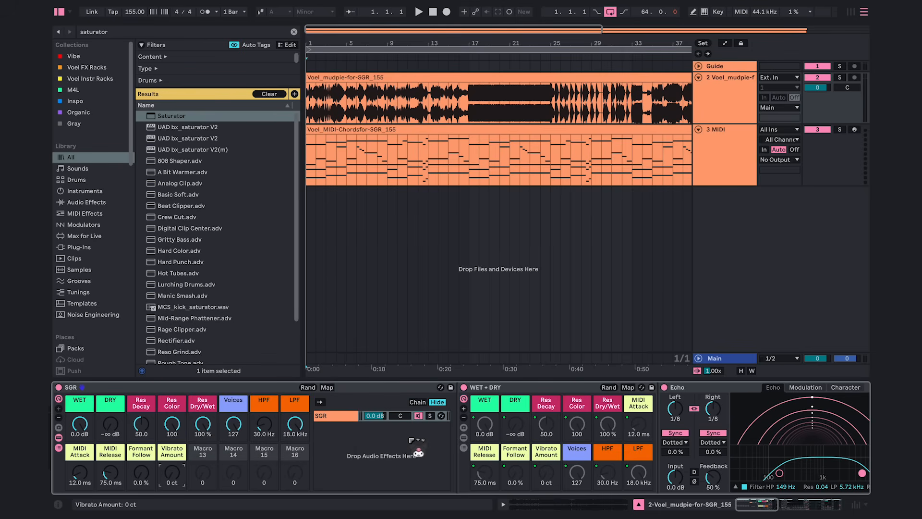
Step: Map Echo's dry/wet to SGR Macro 13 and Hybrid Reverb's dry/wet to Macro 14
{"action": "scroll", "coordinate": [413, 441], "scroll_direction": "right", "scroll_amount": 10}
{"action": "right_click", "coordinate": [331, 479]}
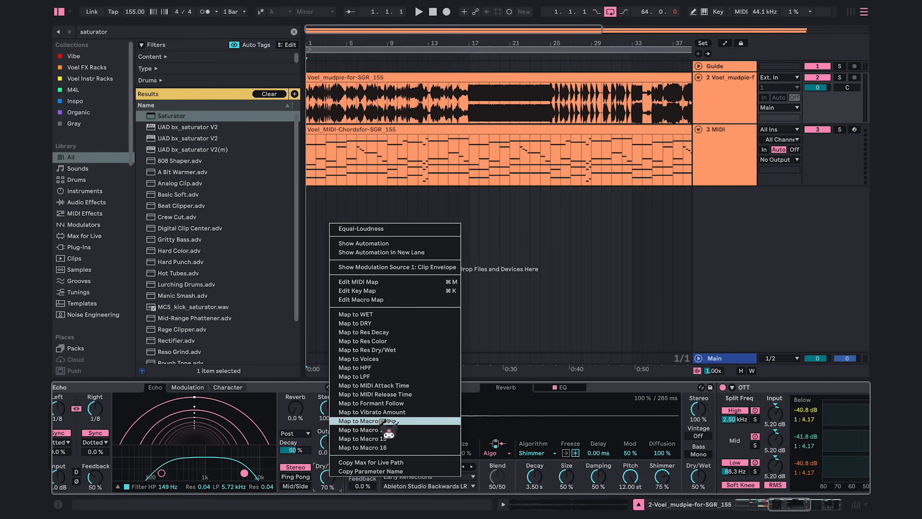
{"action": "left_click", "coordinate": [387, 434]}
{"action": "right_click", "coordinate": [701, 478]}
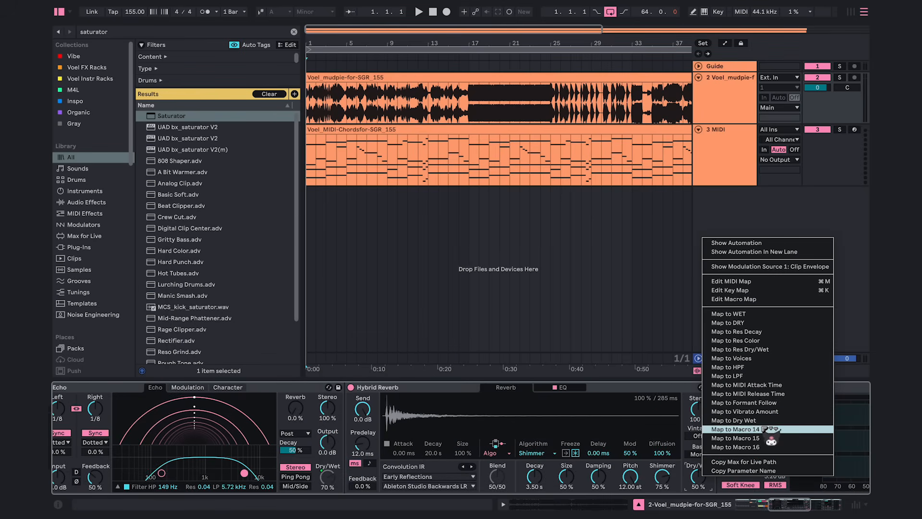
{"action": "left_click", "coordinate": [765, 433]}
Step: Map OTT's Amount to SGR Macro 15 and Saturator's Drive to Macro 16
{"action": "scroll", "coordinate": [567, 478], "scroll_direction": "right", "scroll_amount": 10}
{"action": "right_click", "coordinate": [573, 481]}
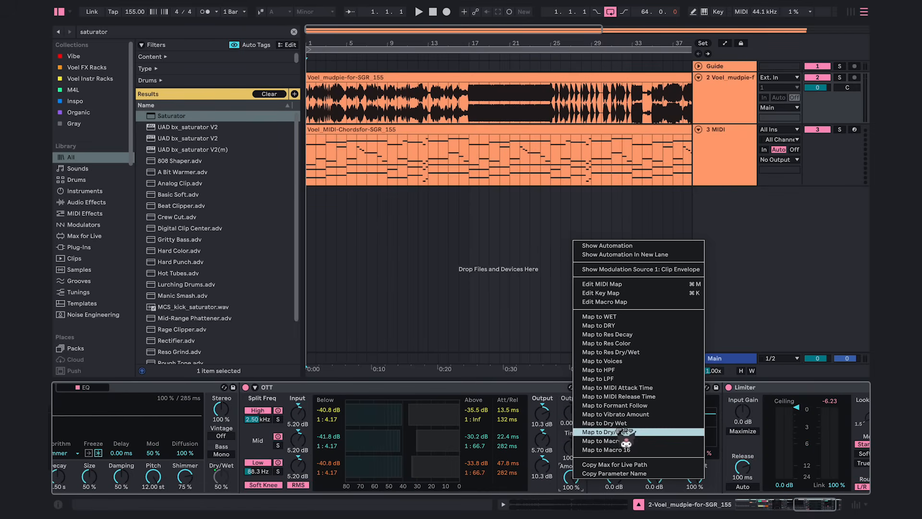
{"action": "left_click", "coordinate": [634, 437]}
{"action": "right_click", "coordinate": [614, 478]}
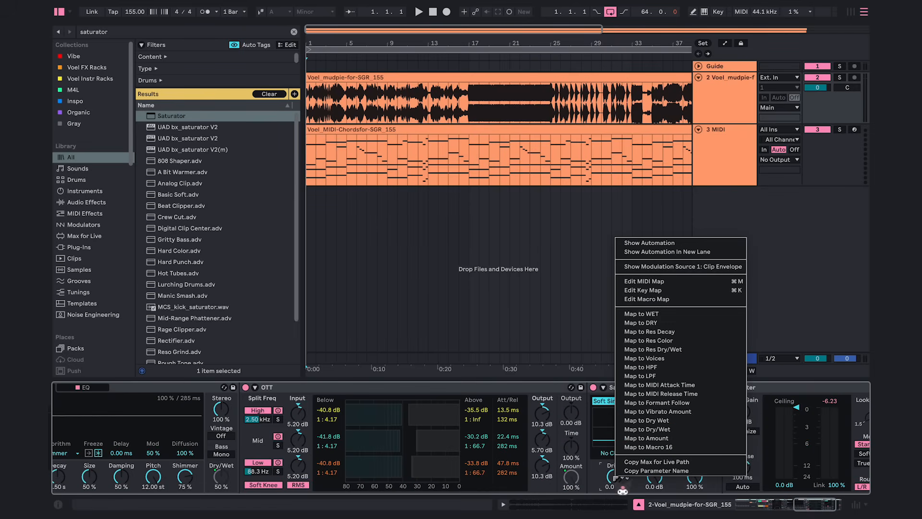
{"action": "left_click", "coordinate": [658, 447]}
Step: Colour SGR macros 15 and 16 dark blue and rename macros 13, 14 and 15 as ECHO, RVB and OTT
{"action": "scroll", "coordinate": [337, 464], "scroll_direction": "left", "scroll_amount": 20}
{"action": "right_click", "coordinate": [291, 452]}
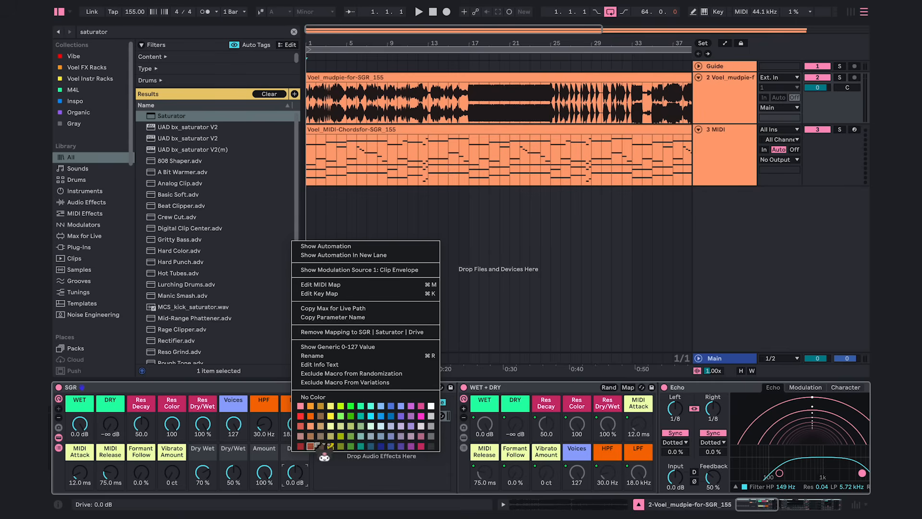
{"action": "left_click", "coordinate": [392, 462]}
{"action": "right_click", "coordinate": [274, 464]}
{"action": "left_click", "coordinate": [348, 442]}
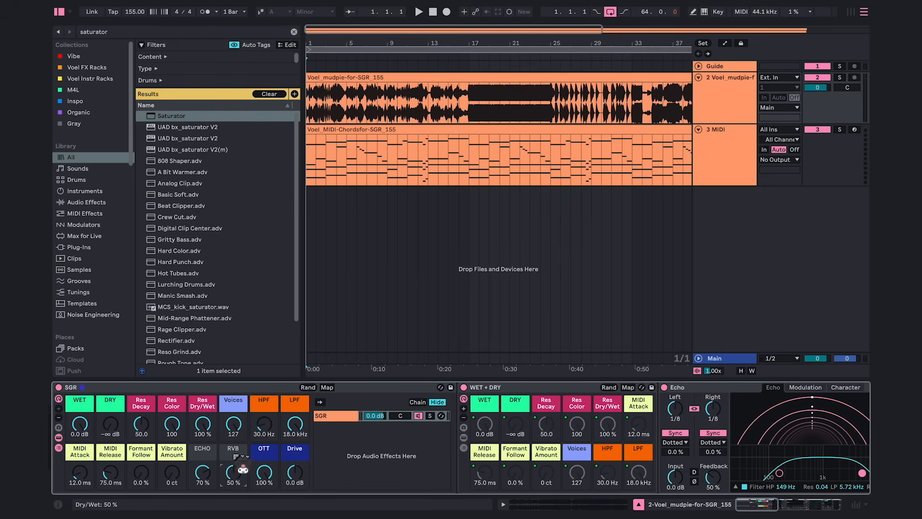
Step: Colour the RVB and ECHO macros of the SGR rack cyan
{"action": "right_click", "coordinate": [235, 456]}
{"action": "left_click", "coordinate": [327, 419]}
{"action": "right_click", "coordinate": [203, 454]}
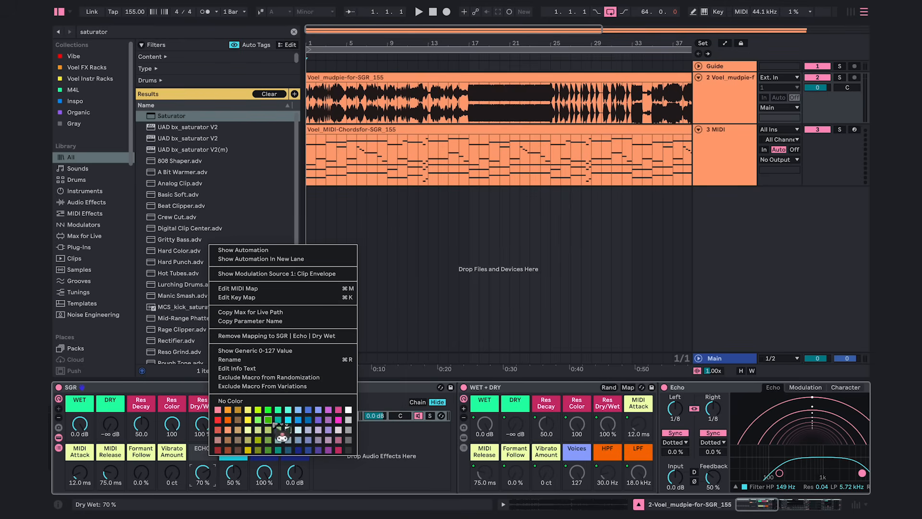
{"action": "left_click", "coordinate": [294, 408]}
Step: Set the minimum of the SGR rack's Drive macro mapping to 0.0 dB
{"action": "left_click", "coordinate": [326, 387]}
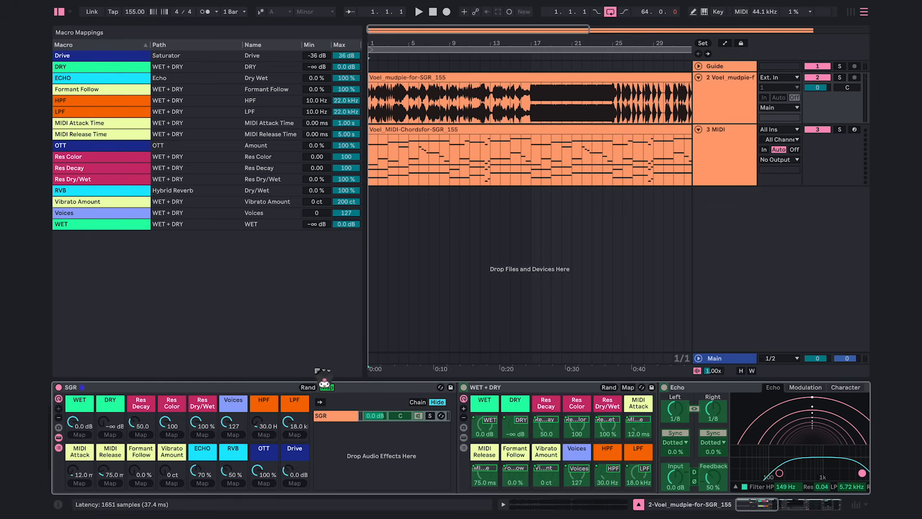
{"action": "left_click", "coordinate": [324, 56]}
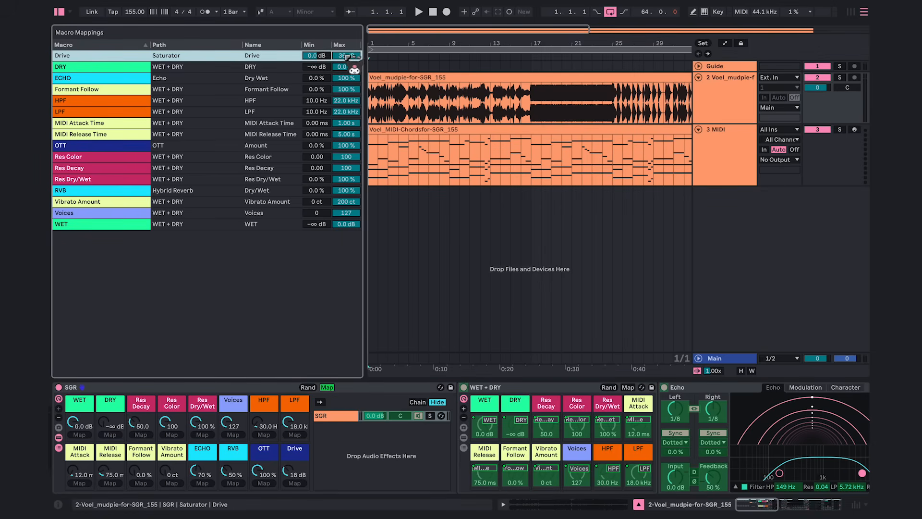
{"action": "left_click", "coordinate": [328, 388]}
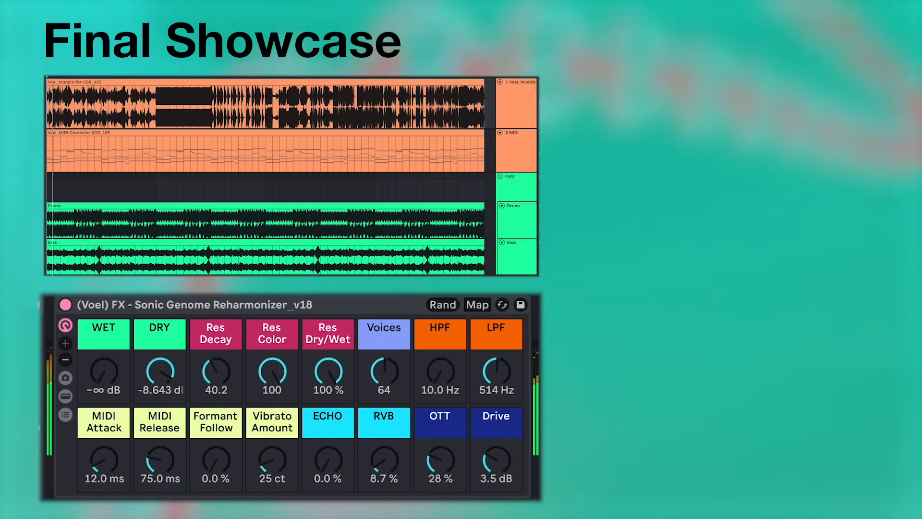
Step: During playback, raise WET to 0.0 dB, open LPF to 22.0 kHz and lower DRY to -35.955 dB
{"action": "left_click_drag", "start_coordinate": [153, 395], "coordinate": [136, 327]}
{"action": "left_click_drag", "start_coordinate": [496, 380], "coordinate": [497, 351]}
{"action": "left_click_drag", "start_coordinate": [160, 372], "coordinate": [160, 416]}
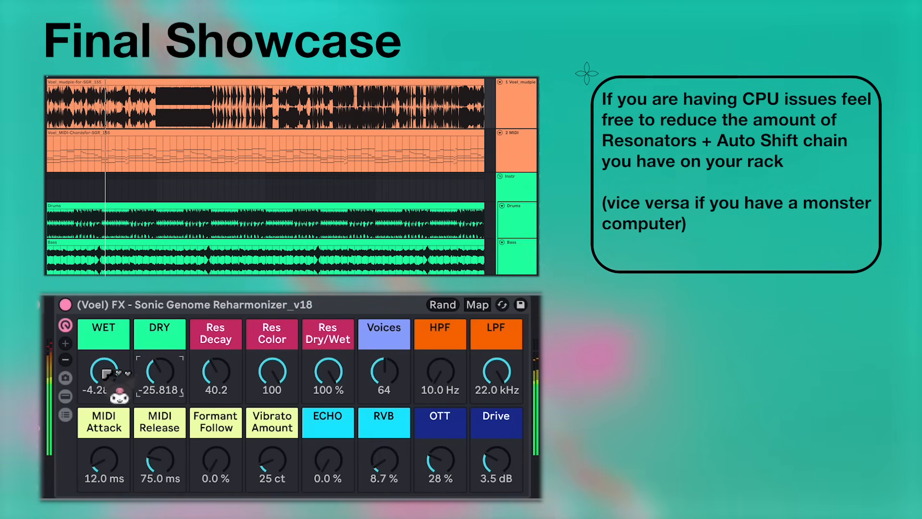
{"action": "left_click", "coordinate": [104, 374]}
{"action": "key", "text": "Delete"}
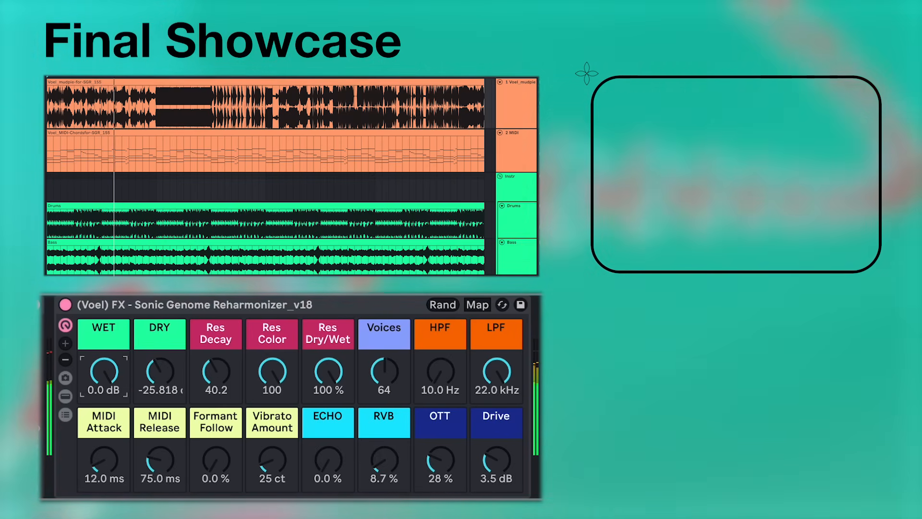
{"action": "left_click_drag", "start_coordinate": [171, 373], "coordinate": [170, 398]}
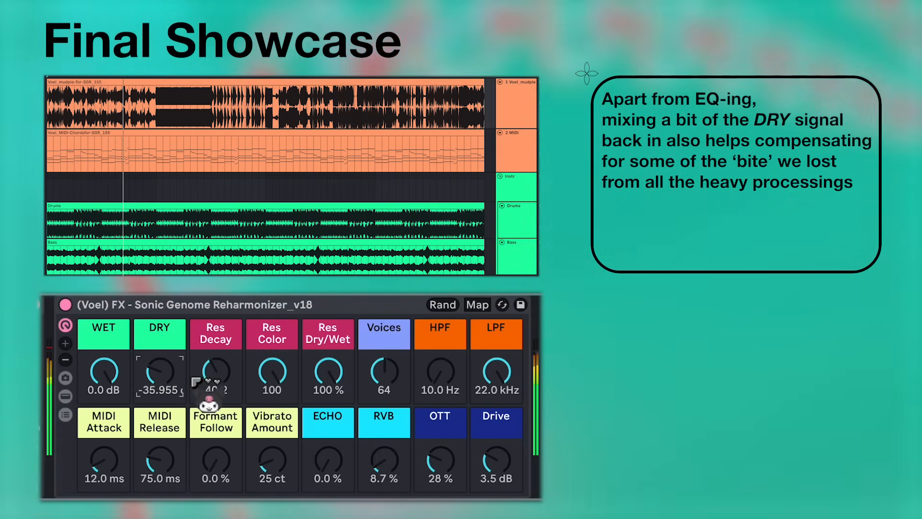
Step: Set Formant Follow to 20 % and Vibrato Amount to 17 ct, and adjust the mix to WET 0.0 dB and DRY -26.832 dB
{"action": "left_click_drag", "start_coordinate": [231, 458], "coordinate": [231, 429]}
{"action": "left_click_drag", "start_coordinate": [272, 460], "coordinate": [273, 470]}
{"action": "left_click_drag", "start_coordinate": [218, 464], "coordinate": [217, 469]}
{"action": "left_click_drag", "start_coordinate": [165, 390], "coordinate": [168, 391]}
{"action": "mouse_move", "coordinate": [104, 379]}
{"action": "left_mouse_down"}
{"action": "mouse_move", "coordinate": [103, 392]}
{"action": "mouse_move", "coordinate": [104, 374]}
{"action": "left_mouse_up"}
{"action": "left_click_drag", "start_coordinate": [163, 377], "coordinate": [163, 391]}
{"action": "mouse_move", "coordinate": [214, 480]}
{"action": "left_mouse_down"}
{"action": "mouse_move", "coordinate": [214, 469]}
{"action": "mouse_move", "coordinate": [215, 483]}
{"action": "left_mouse_up"}
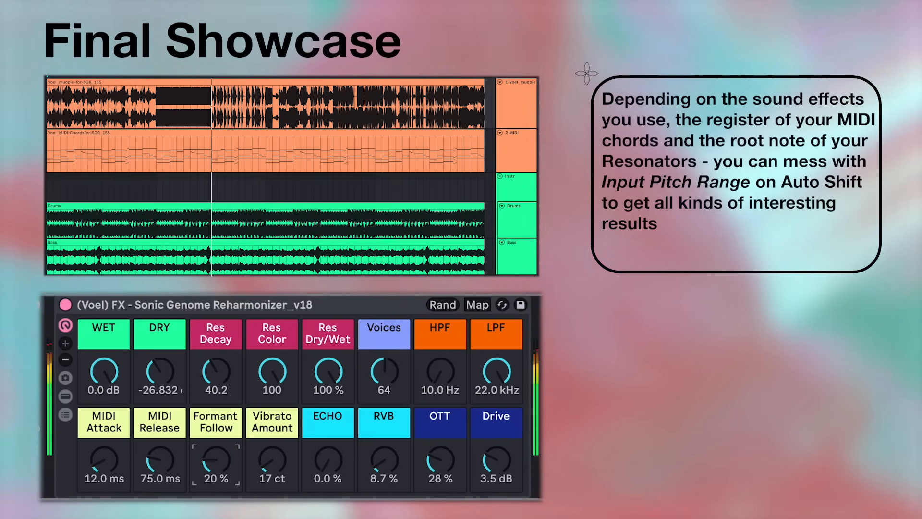
Step: Briefly swap the mix to DRY at -6.0 dB, returning WET to 0.0 dB, DRY to -27.89 dB and Formant Follow to 0.0 %
{"action": "double_click", "coordinate": [160, 374]}
{"action": "left_click_drag", "start_coordinate": [122, 382], "coordinate": [122, 406]}
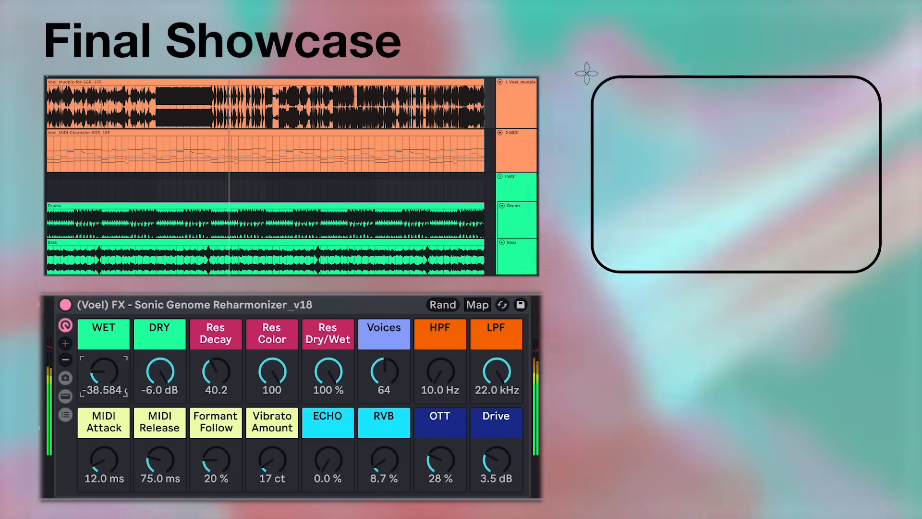
{"action": "double_click", "coordinate": [104, 372]}
{"action": "mouse_move", "coordinate": [181, 380]}
{"action": "left_mouse_down"}
{"action": "mouse_move", "coordinate": [181, 403]}
{"action": "mouse_move", "coordinate": [174, 365]}
{"action": "left_mouse_up"}
{"action": "left_click_drag", "start_coordinate": [222, 460], "coordinate": [309, 509]}
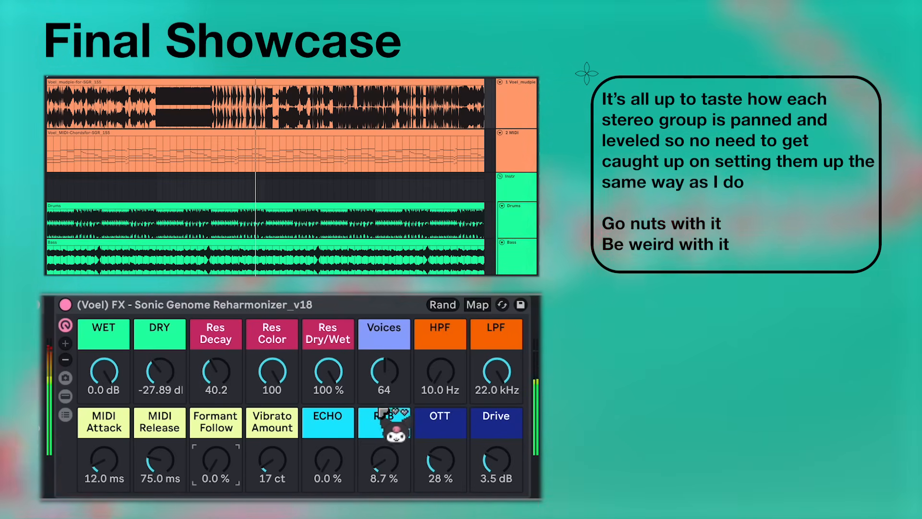
Step: Raise Voices to 102 and briefly swap the mix to DRY, returning WET to 0.0 dB and DRY to -33.262 dB
{"action": "left_click_drag", "start_coordinate": [388, 379], "coordinate": [388, 350]}
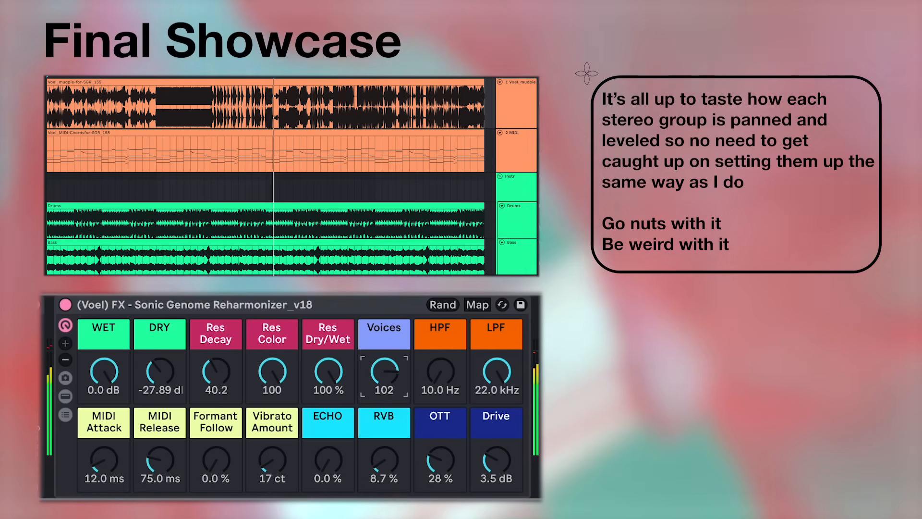
{"action": "left_click_drag", "start_coordinate": [168, 379], "coordinate": [168, 351]}
{"action": "left_click_drag", "start_coordinate": [117, 369], "coordinate": [117, 405]}
{"action": "left_click_drag", "start_coordinate": [104, 371], "coordinate": [103, 307]}
{"action": "left_click_drag", "start_coordinate": [160, 372], "coordinate": [160, 386]}
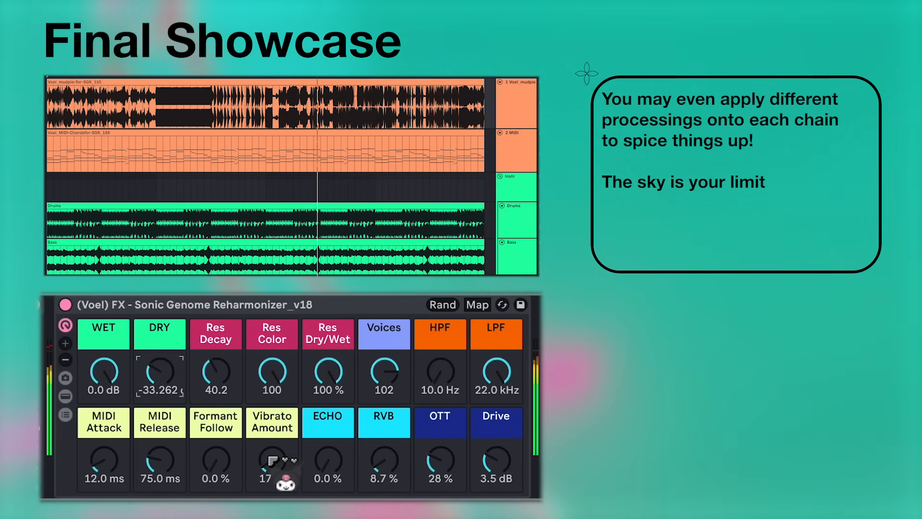
Step: Sweep Vibrato Amount to 124 ct and back to 14 ct, briefly swap to DRY, and set Formant Follow to 19 % and Voices to 127
{"action": "left_click_drag", "start_coordinate": [290, 463], "coordinate": [289, 449]}
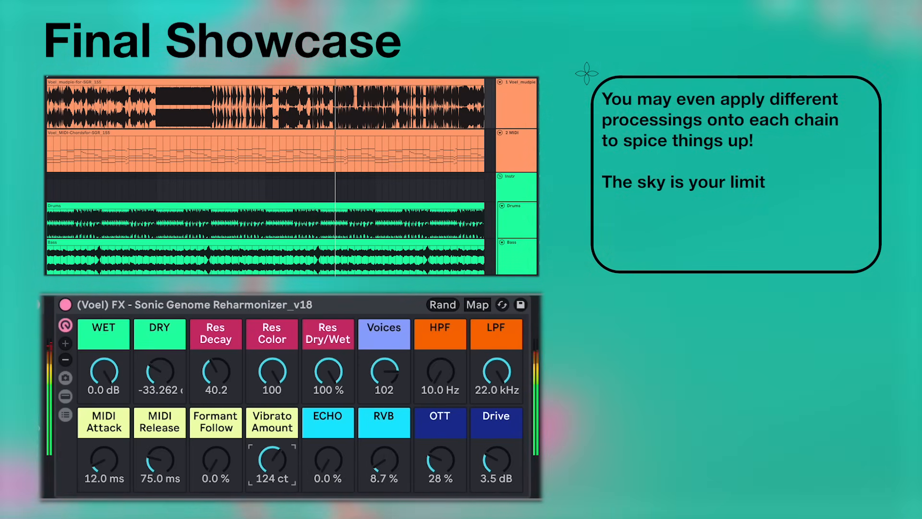
{"action": "left_click_drag", "start_coordinate": [290, 452], "coordinate": [290, 464]}
{"action": "left_click_drag", "start_coordinate": [160, 379], "coordinate": [160, 358]}
{"action": "left_click_drag", "start_coordinate": [103, 372], "coordinate": [163, 377]}
{"action": "left_click_drag", "start_coordinate": [216, 461], "coordinate": [216, 452]}
{"action": "left_click_drag", "start_coordinate": [357, 384], "coordinate": [357, 380]}
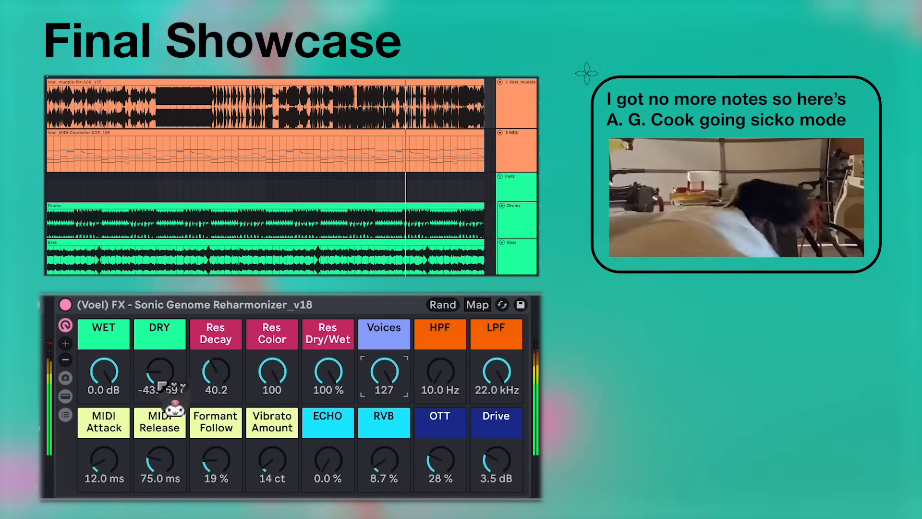
Step: Bring DRY up to -6.0 dB for a moment, returning WET to 0.0 dB and DRY to about -22.258 dB
{"action": "left_click_drag", "start_coordinate": [163, 380], "coordinate": [163, 369]}
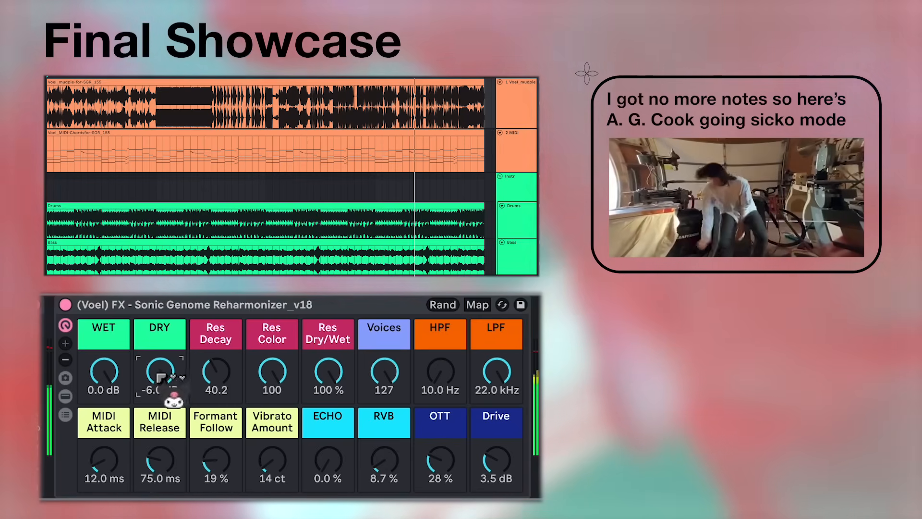
{"action": "mouse_move", "coordinate": [104, 370]}
{"action": "left_mouse_down"}
{"action": "mouse_move", "coordinate": [104, 382]}
{"action": "mouse_move", "coordinate": [104, 369]}
{"action": "left_mouse_up"}
{"action": "left_click_drag", "start_coordinate": [165, 405], "coordinate": [165, 416]}
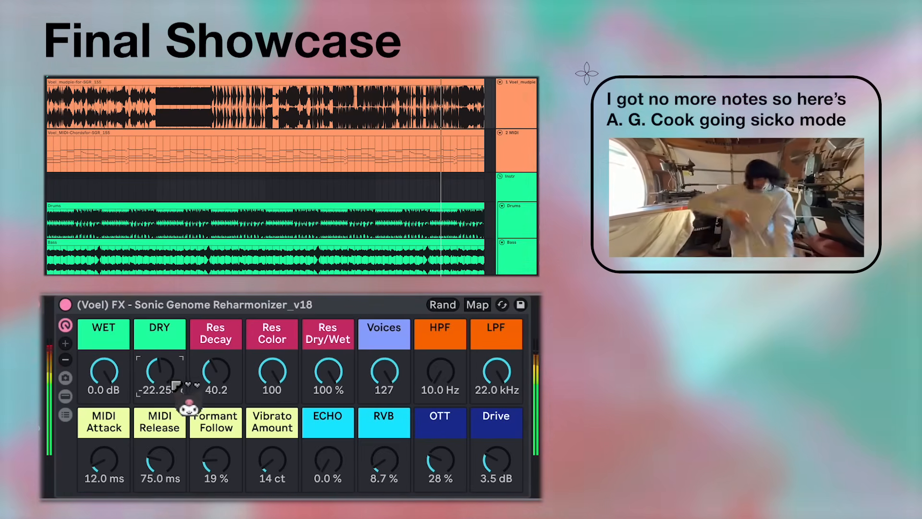
Step: Finish the playback with Formant Follow at 10 %, Res Decay at 65.4, ECHO at 13 % and RVB at about 50 %
{"action": "left_click_drag", "start_coordinate": [212, 457], "coordinate": [212, 464]}
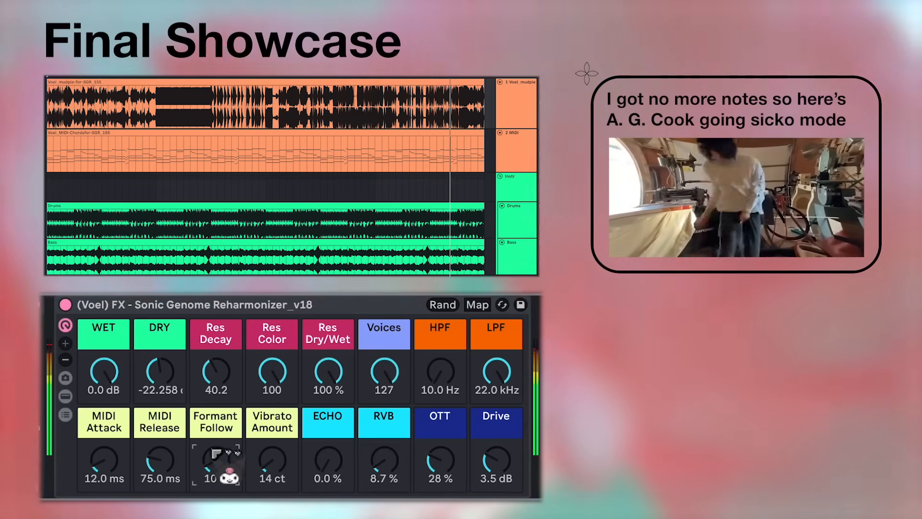
{"action": "left_click_drag", "start_coordinate": [215, 372], "coordinate": [214, 353]}
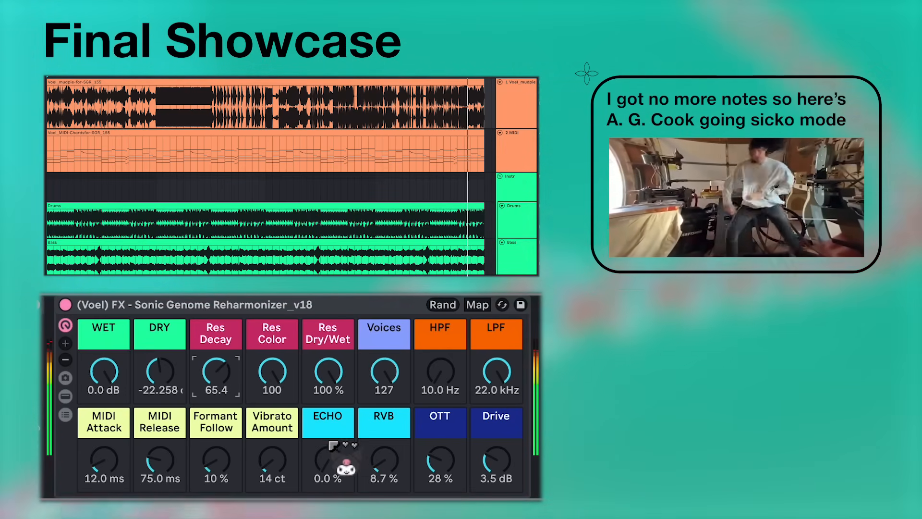
{"action": "left_click_drag", "start_coordinate": [328, 460], "coordinate": [328, 453]}
{"action": "left_click_drag", "start_coordinate": [384, 476], "coordinate": [384, 459]}
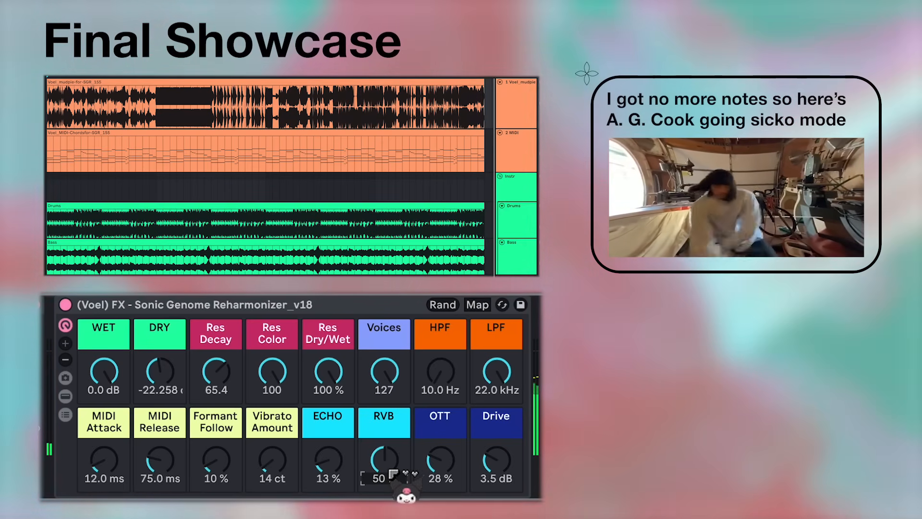